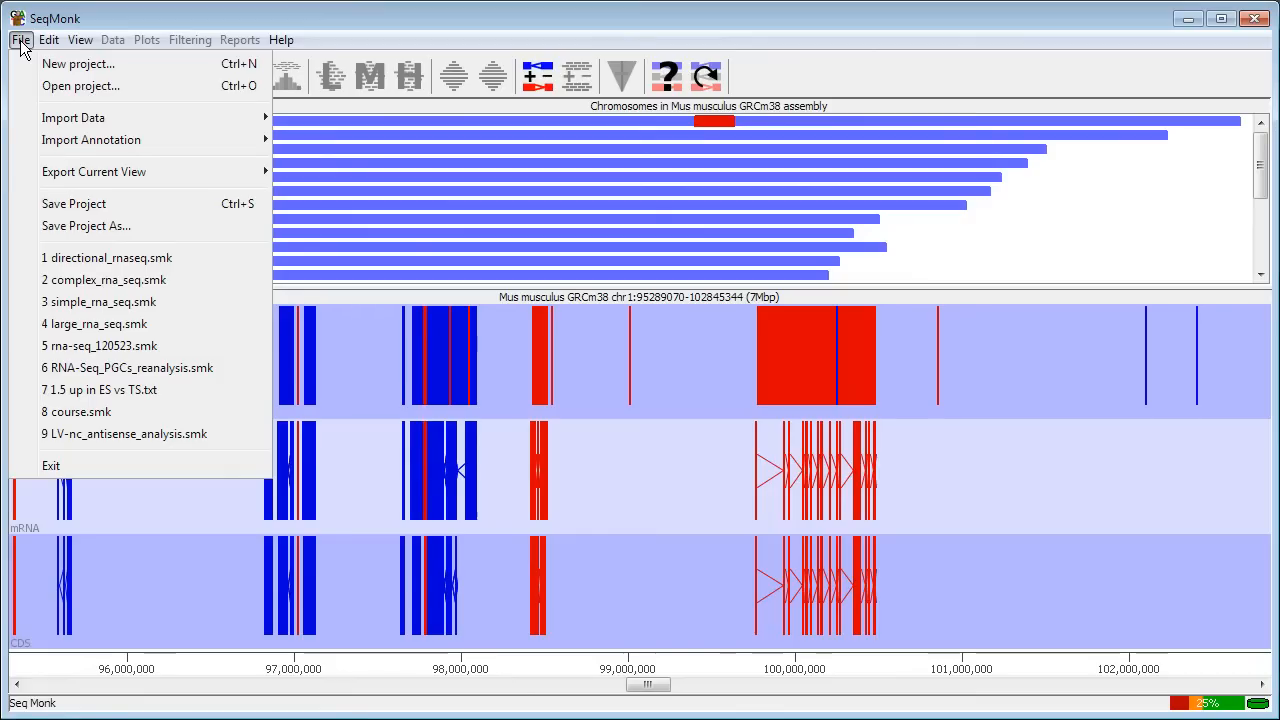
# Import GSM307618_H3K4me3.bam as single-end data with reads extended by 200 bp, and dismiss the import warnings
pyautogui.moveTo(67, 126)
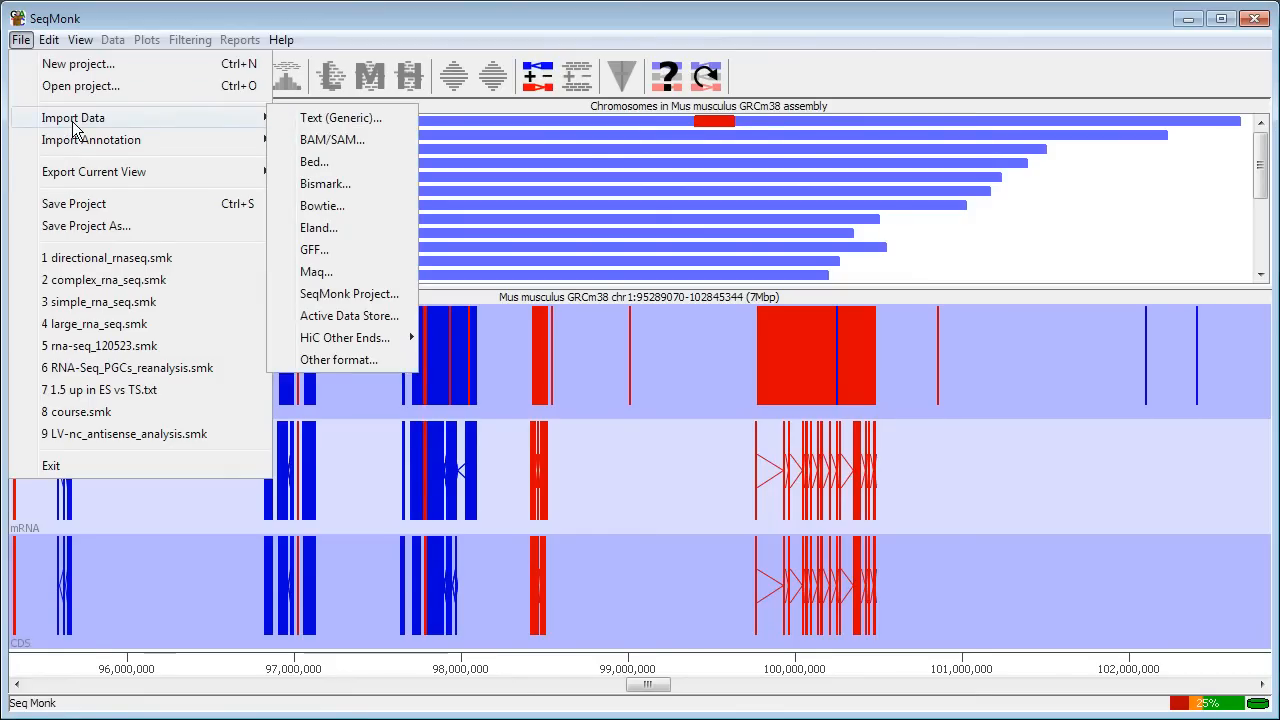
pyautogui.click(332, 143)
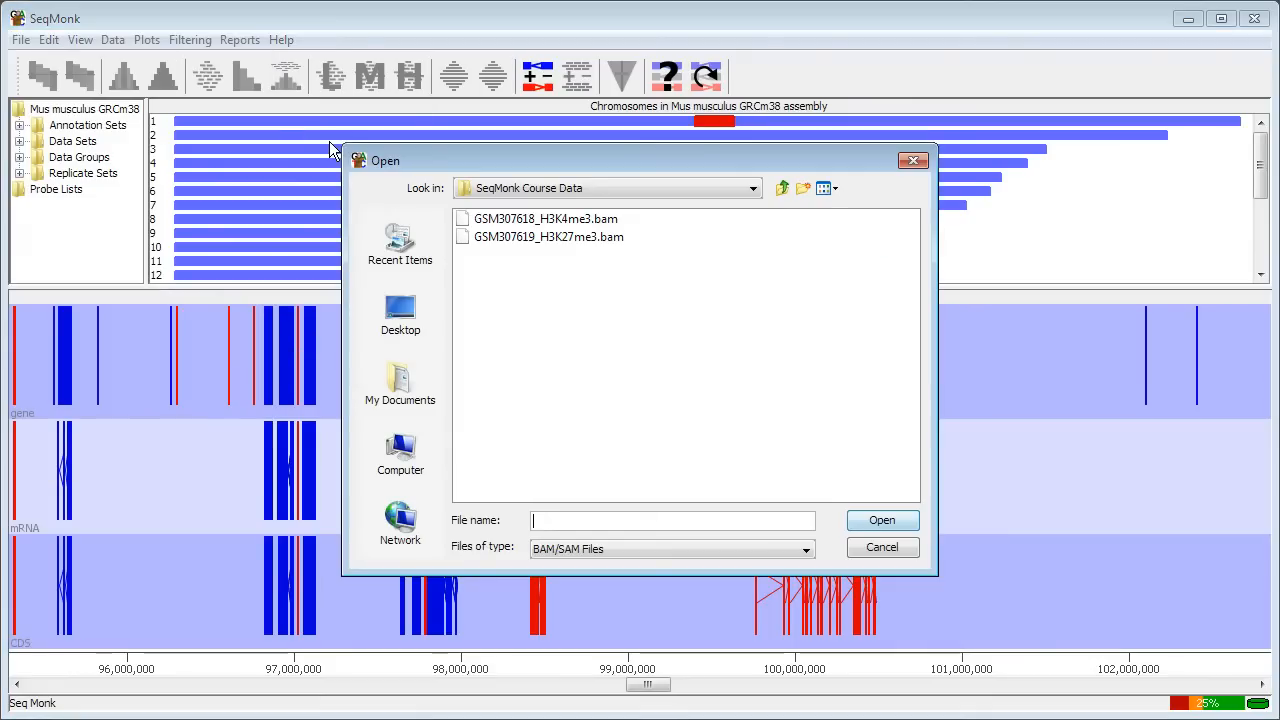
pyautogui.click(585, 222)
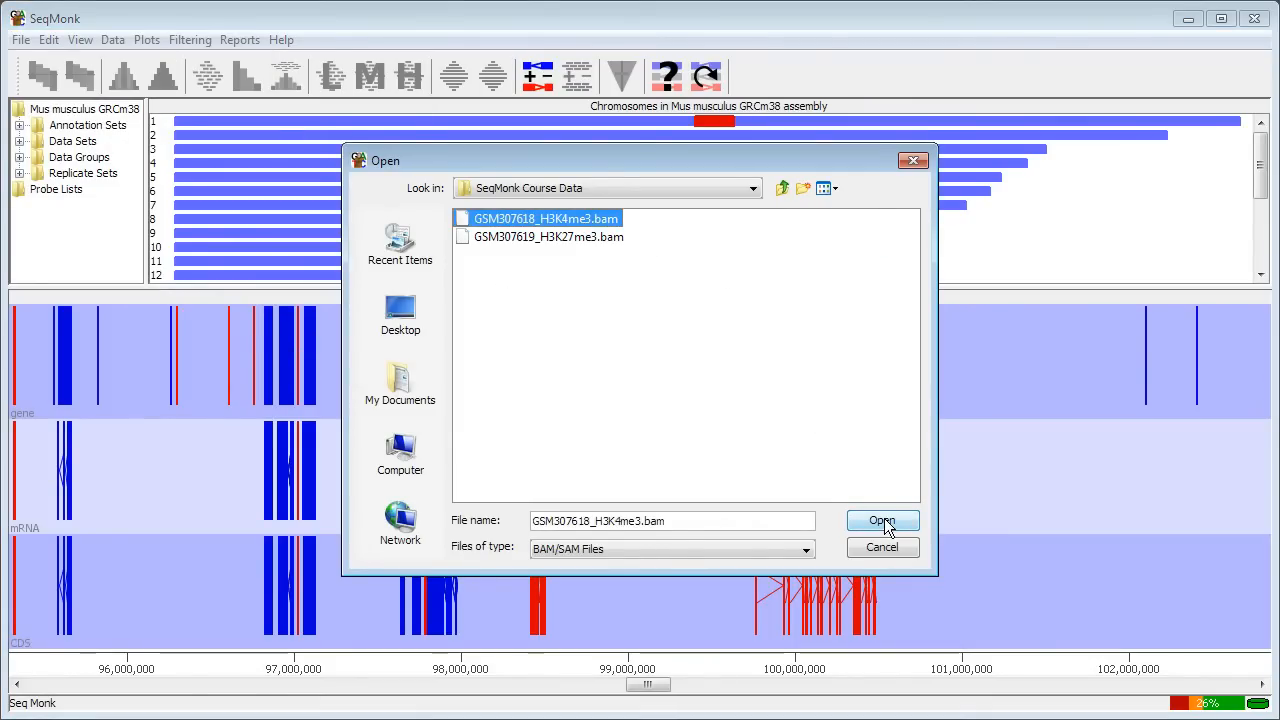
pyautogui.click(884, 521)
pyautogui.click(708, 505)
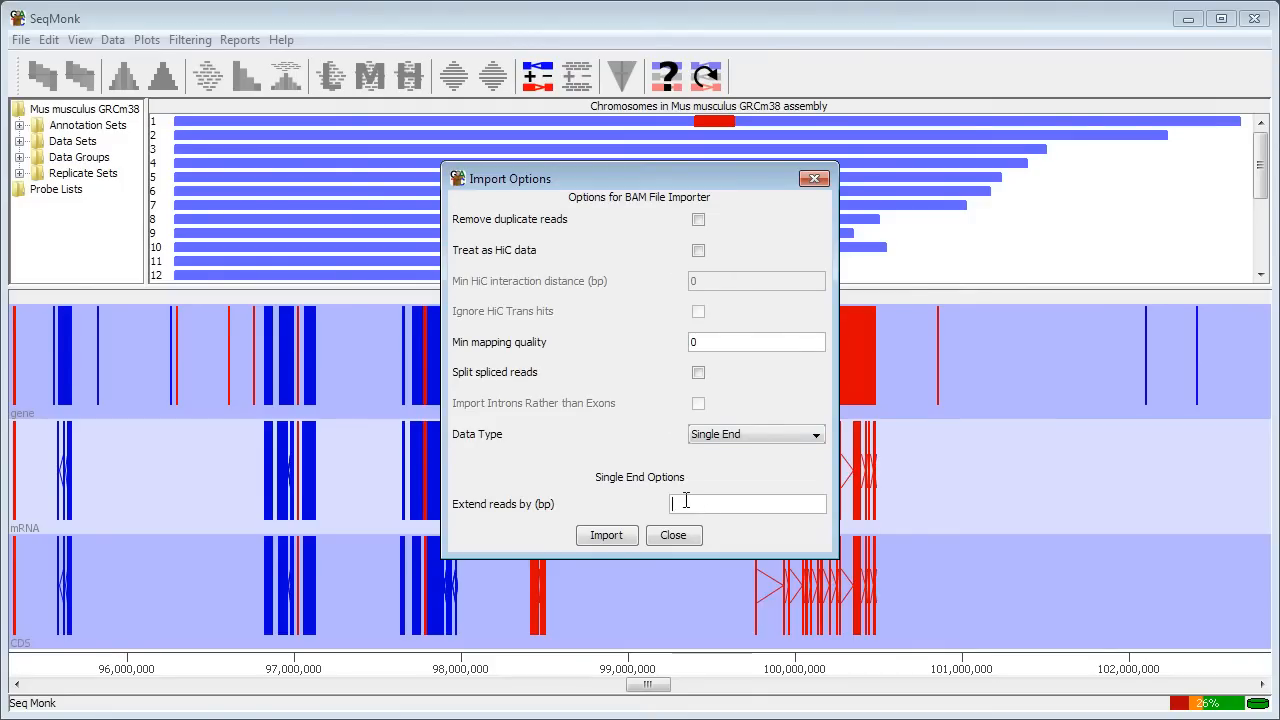
pyautogui.write('200')
pyautogui.click(608, 536)
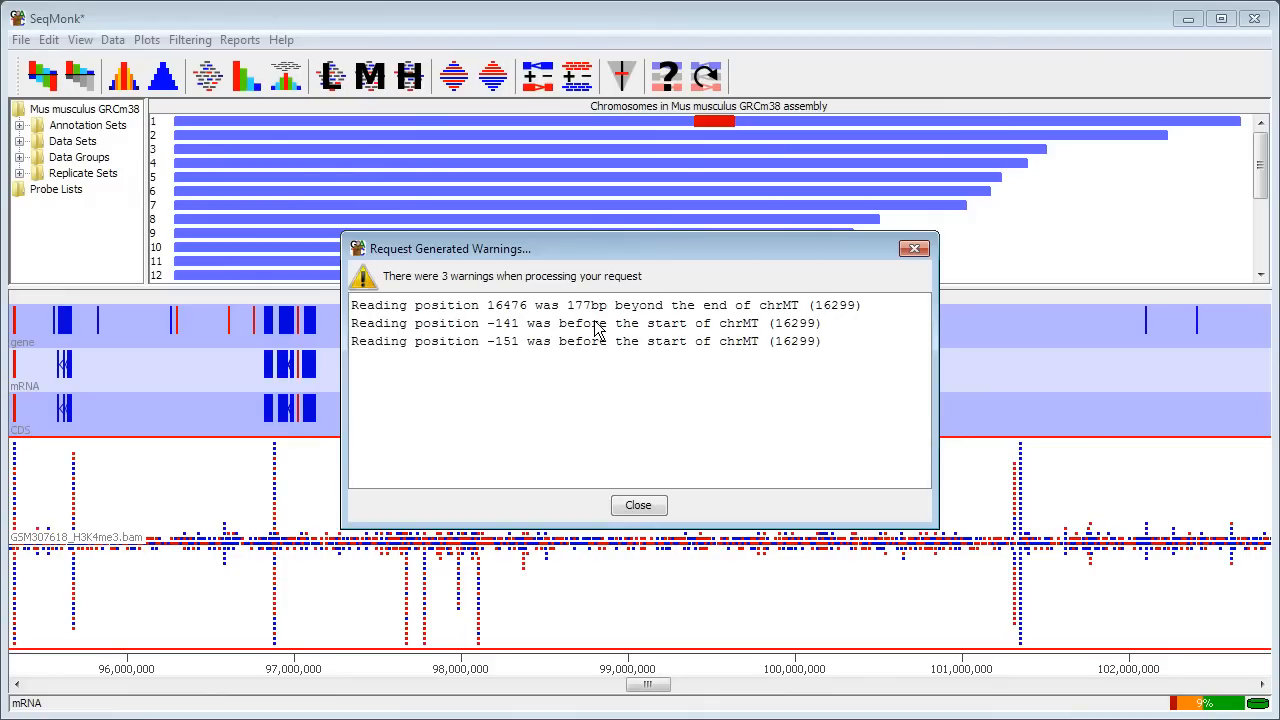
pyautogui.click(645, 507)
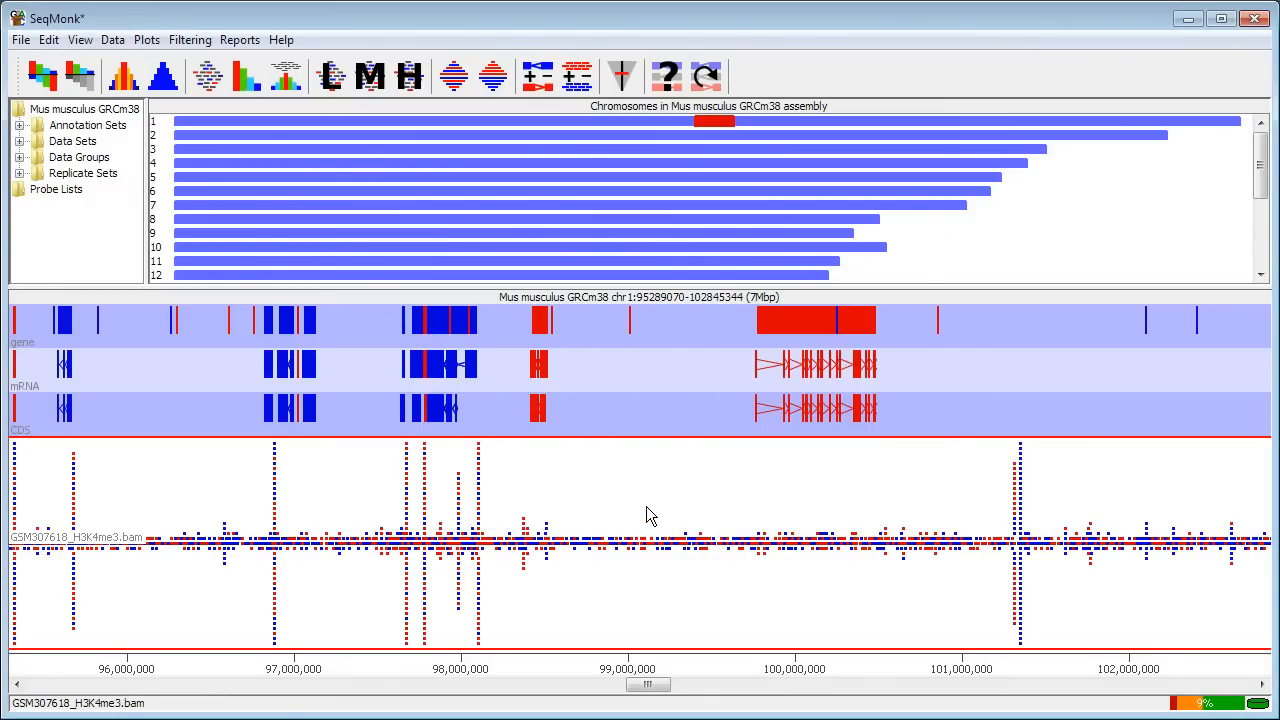
# Generate probes with the MACS peak caller using GSM307618_H3K4me3.bam as the ChIP store, and quantitate them with Read Count Quantitation
pyautogui.moveTo(367, 594); pyautogui.dragTo(513, 594)
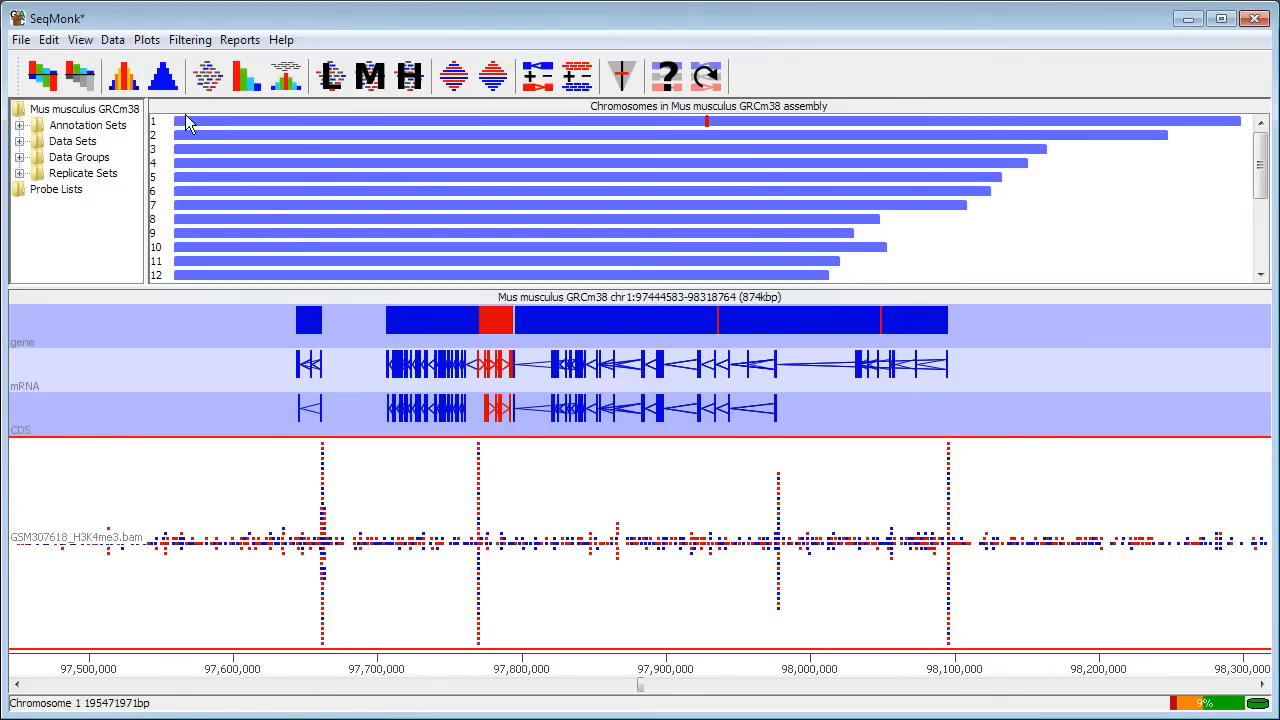
pyautogui.click(118, 44)
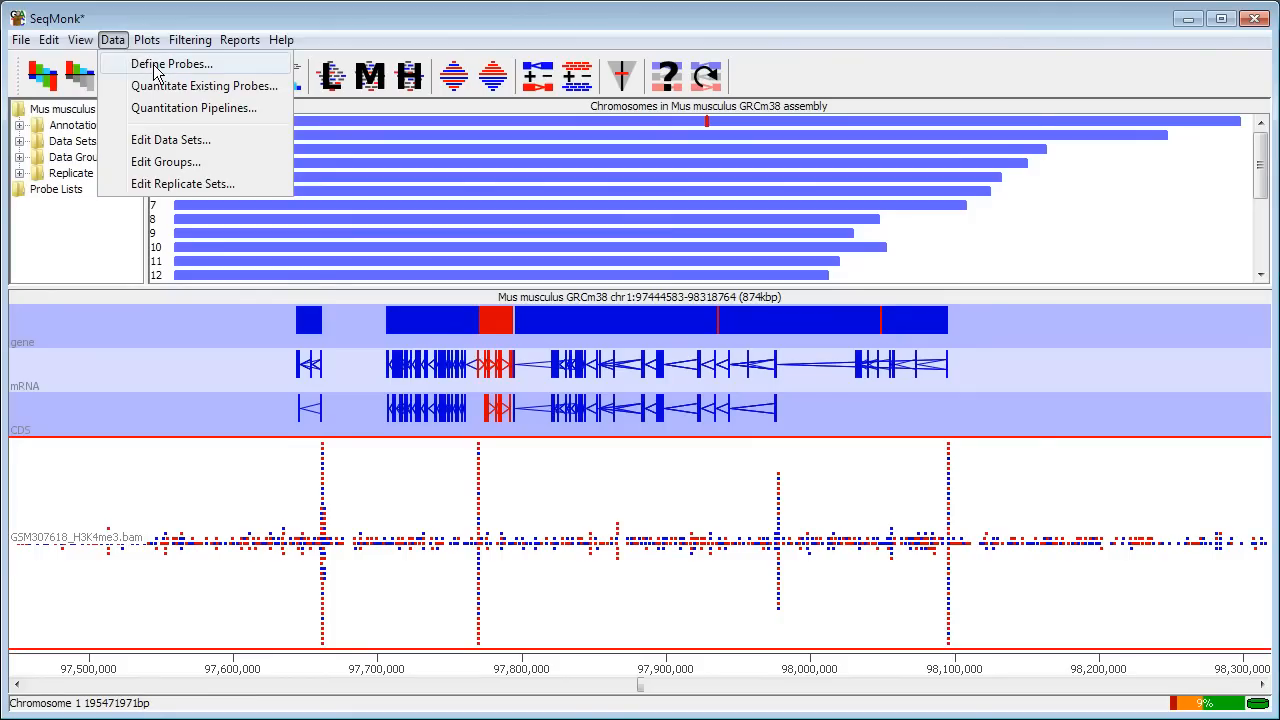
pyautogui.click(160, 66)
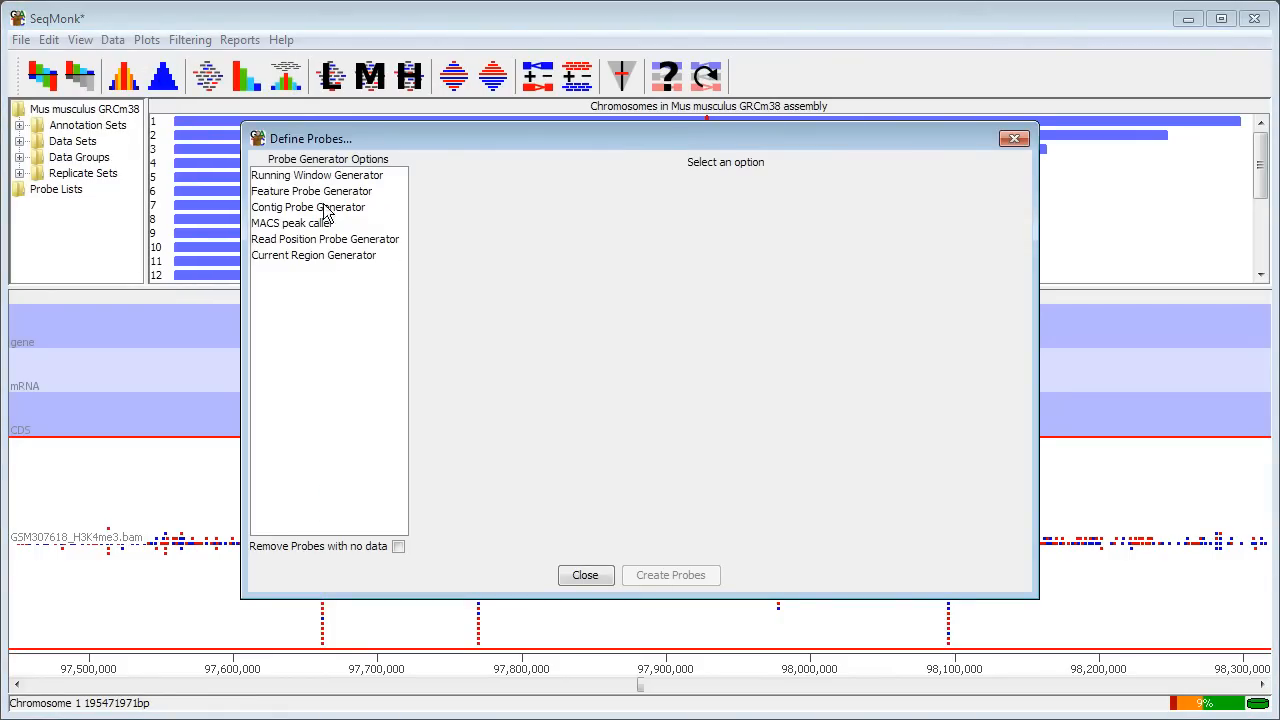
pyautogui.click(297, 227)
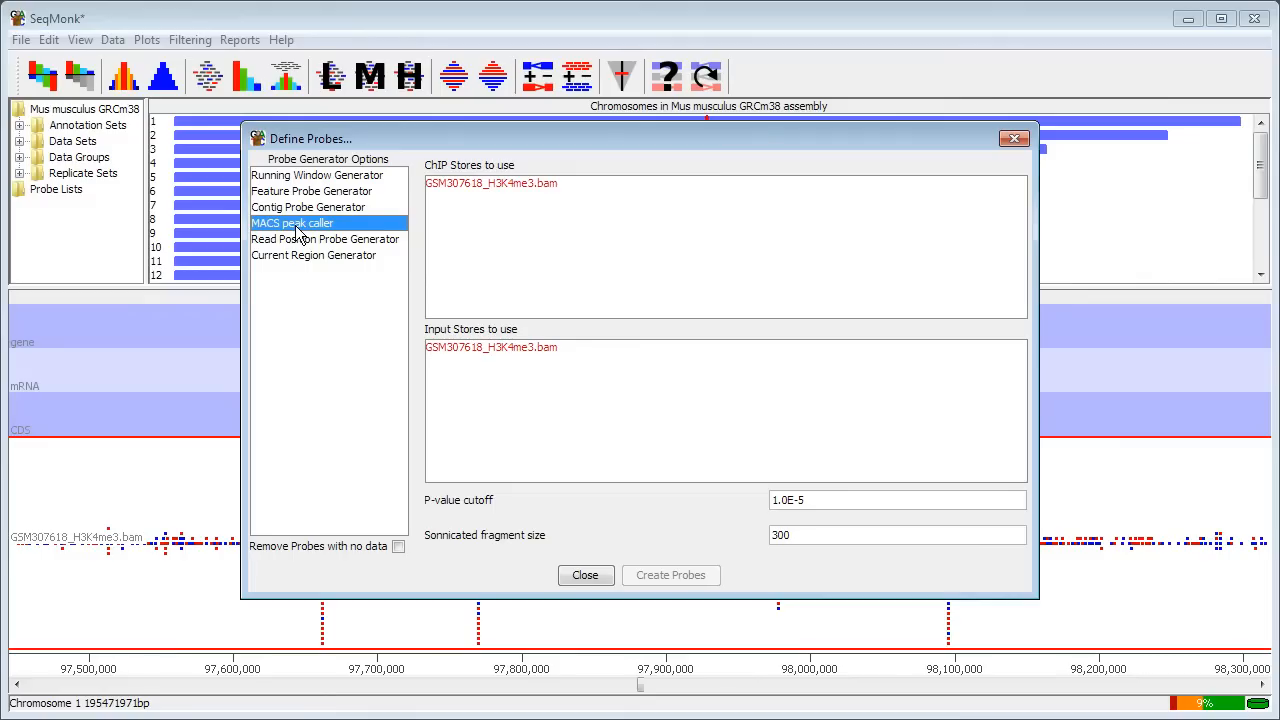
pyautogui.click(551, 185)
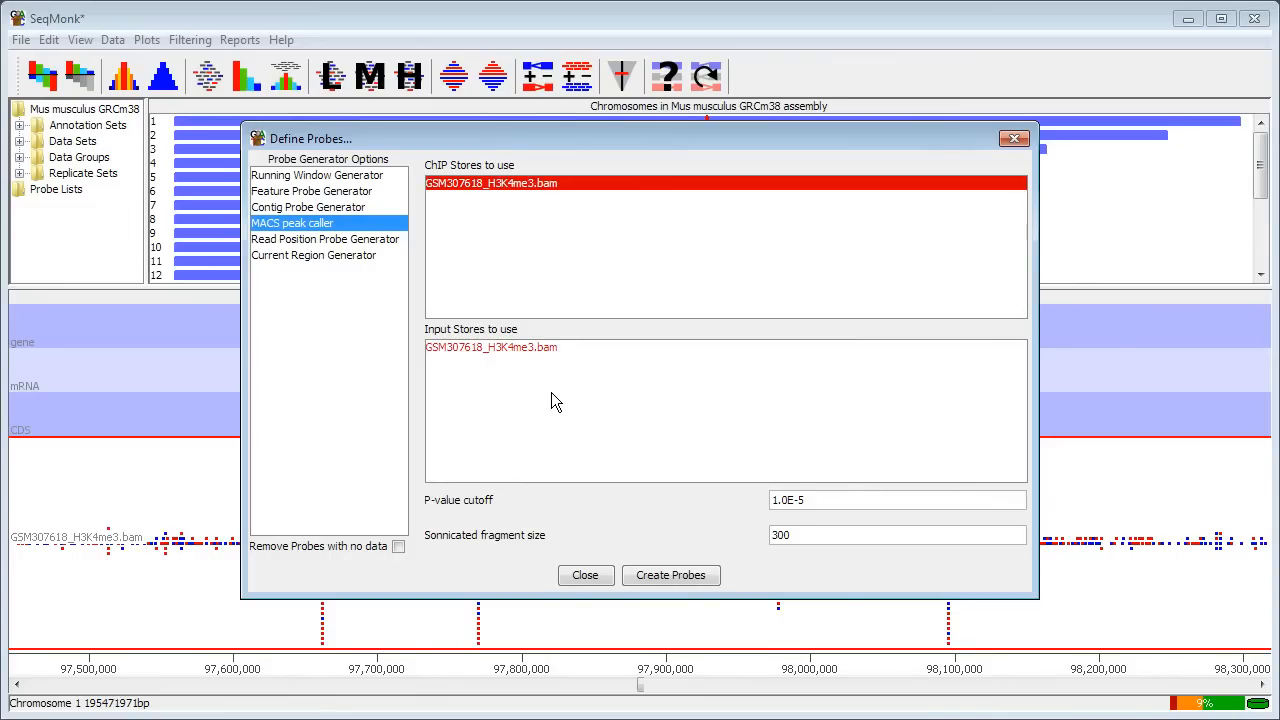
pyautogui.click(686, 582)
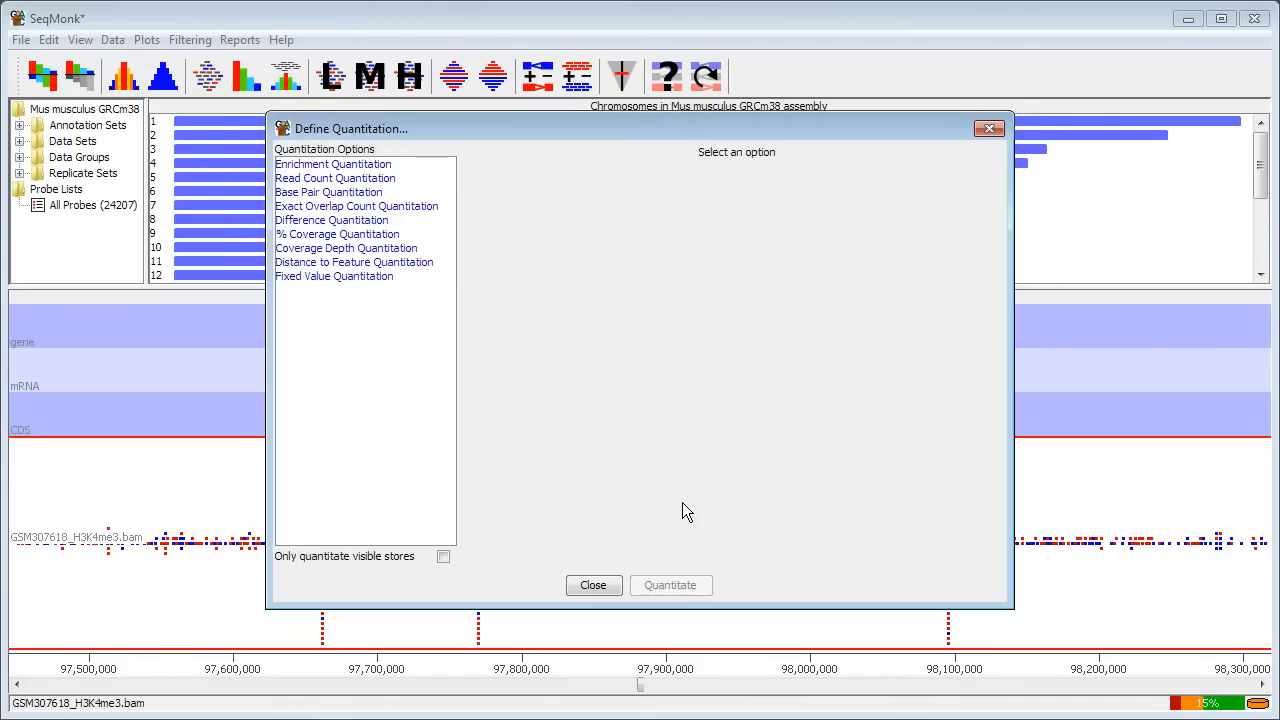
pyautogui.click(324, 181)
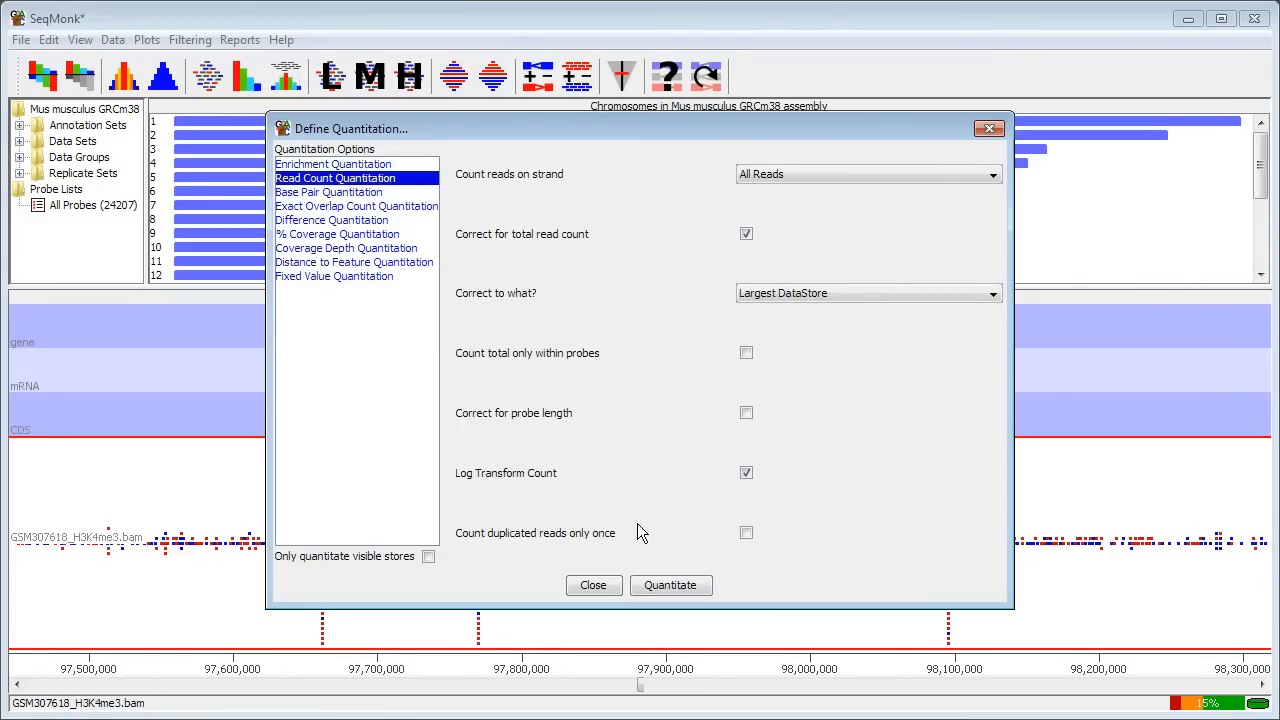
pyautogui.click(672, 586)
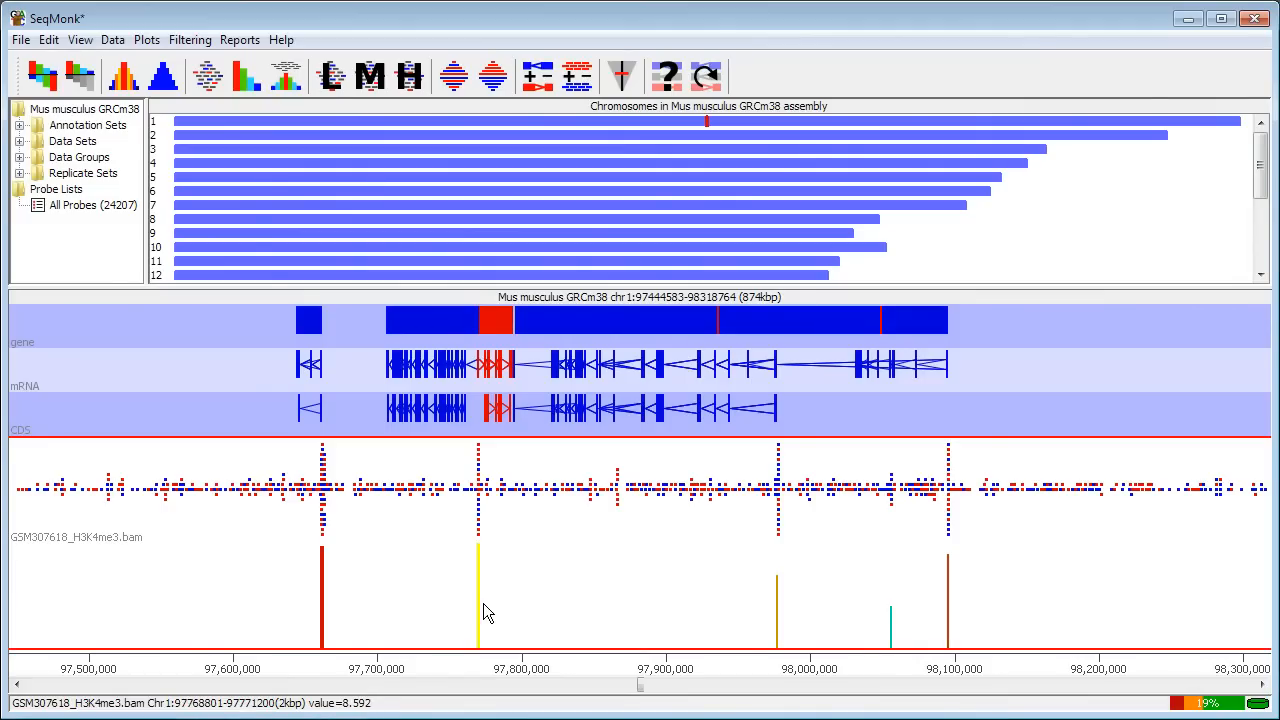
# Examine the probe value histogram of the GSM307618_H3K4me3.bam data set, and close the plot
pyautogui.click(20, 142)
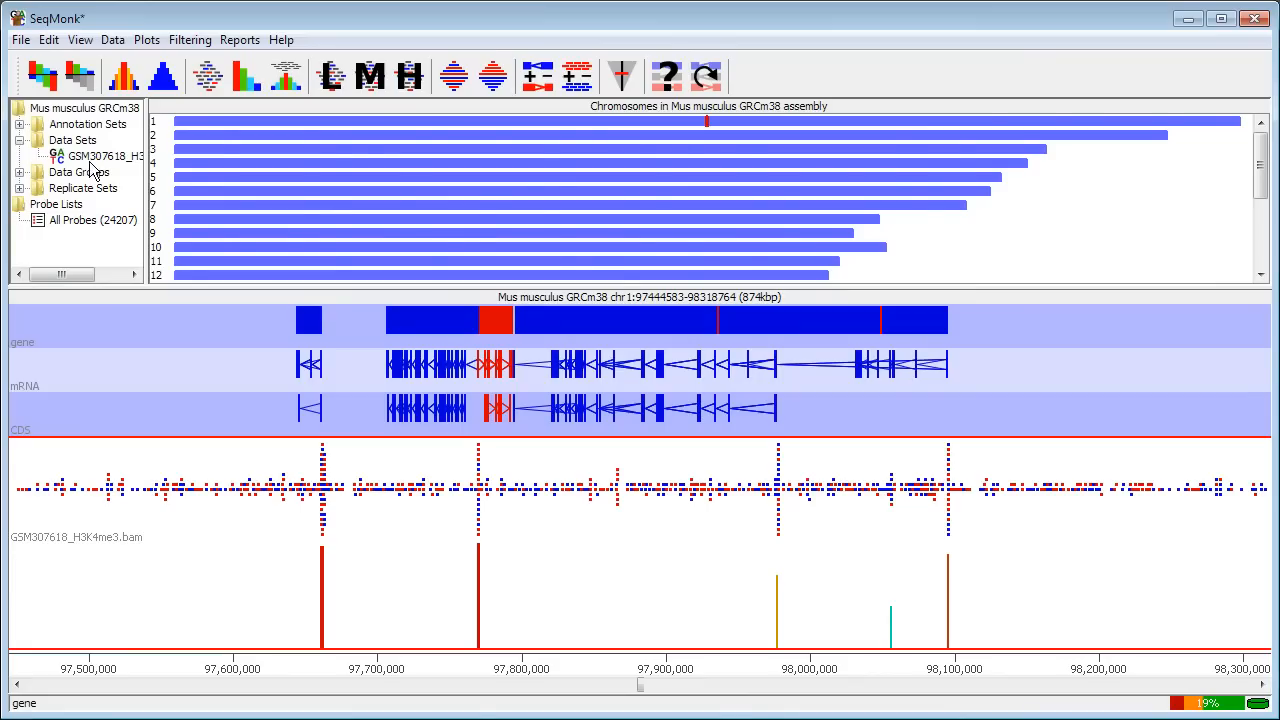
pyautogui.click(96, 158)
pyautogui.rightClick(103, 166)
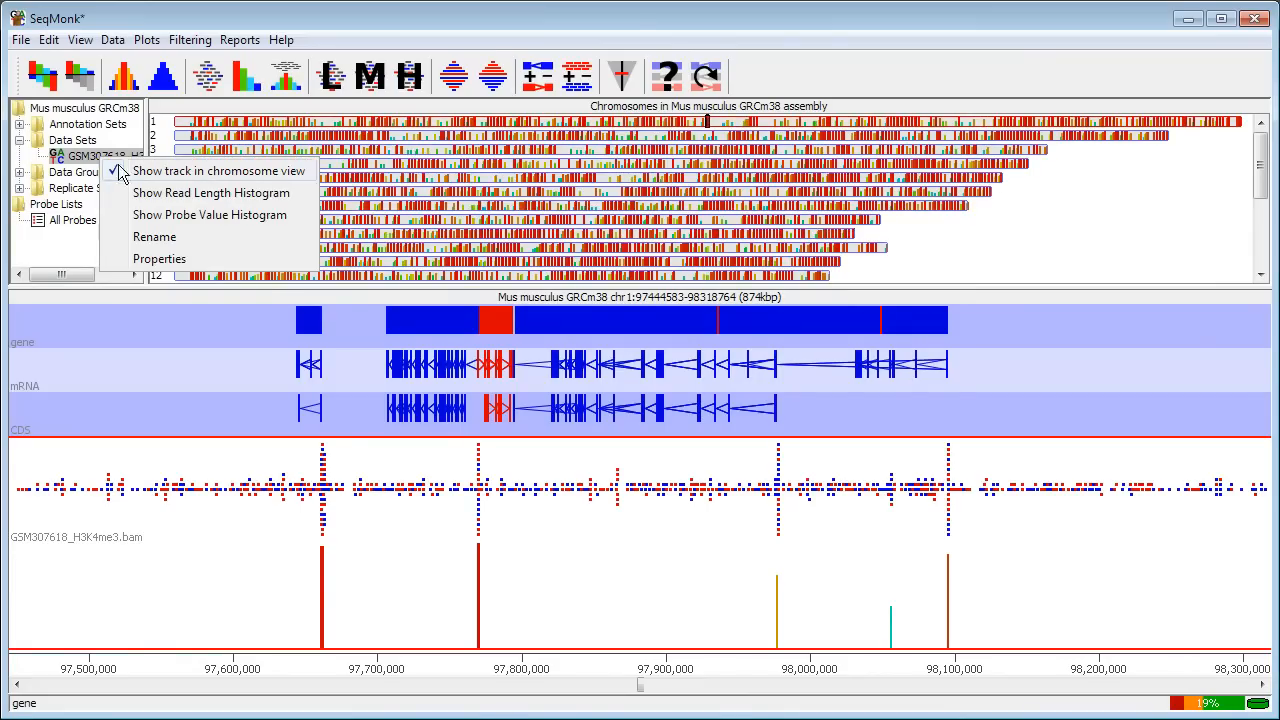
pyautogui.click(205, 216)
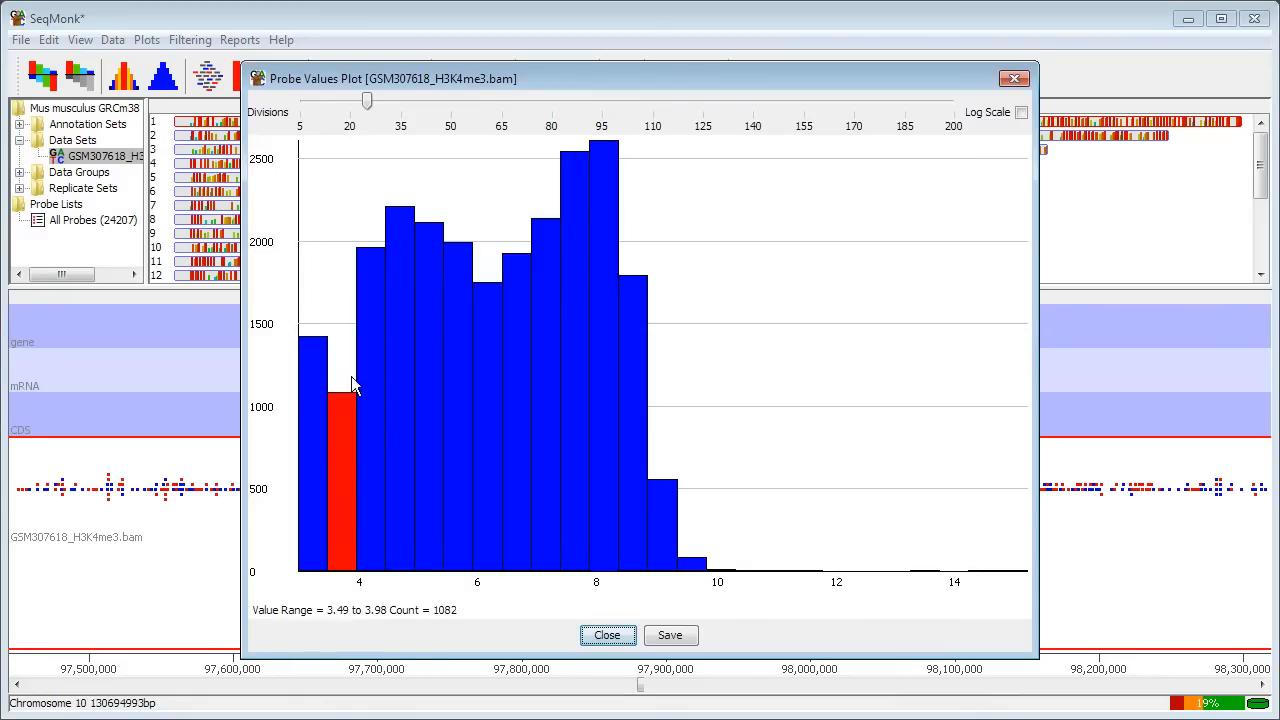
pyautogui.click(1014, 78)
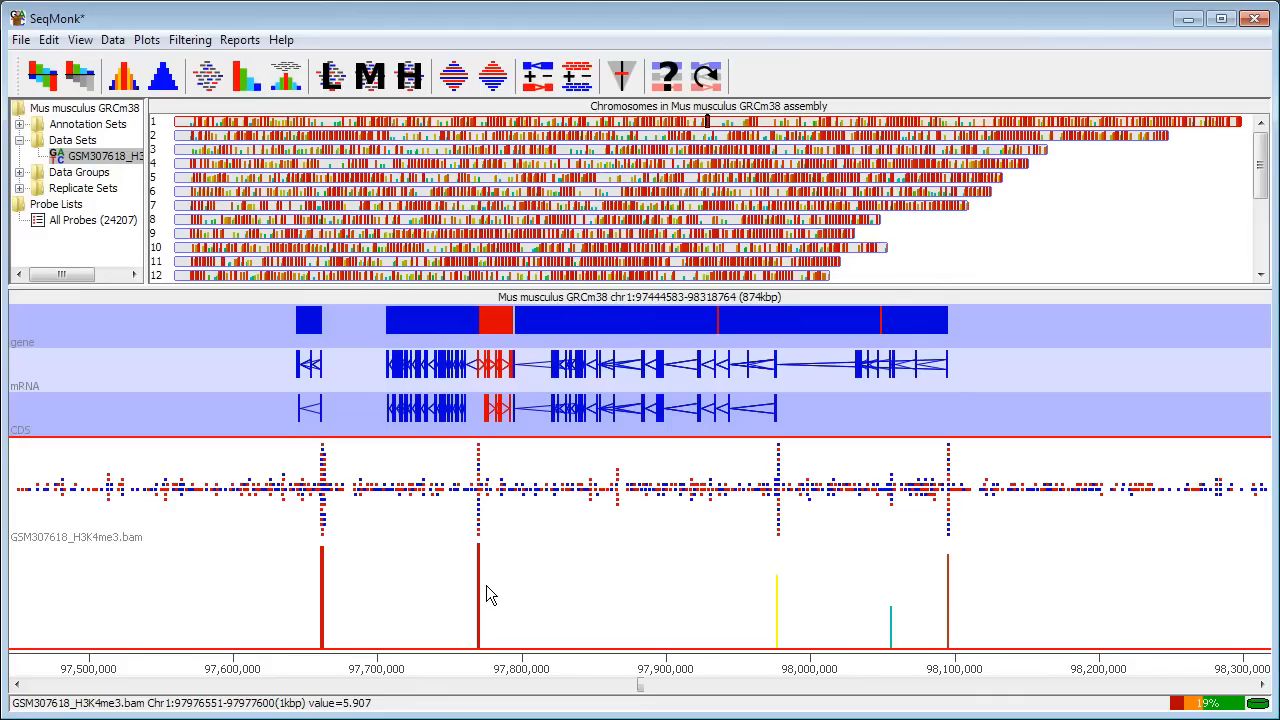
# Create an annotated probe report for All Probes, annotating with the closest gene within a 2000 bp cutoff
pyautogui.click(241, 45)
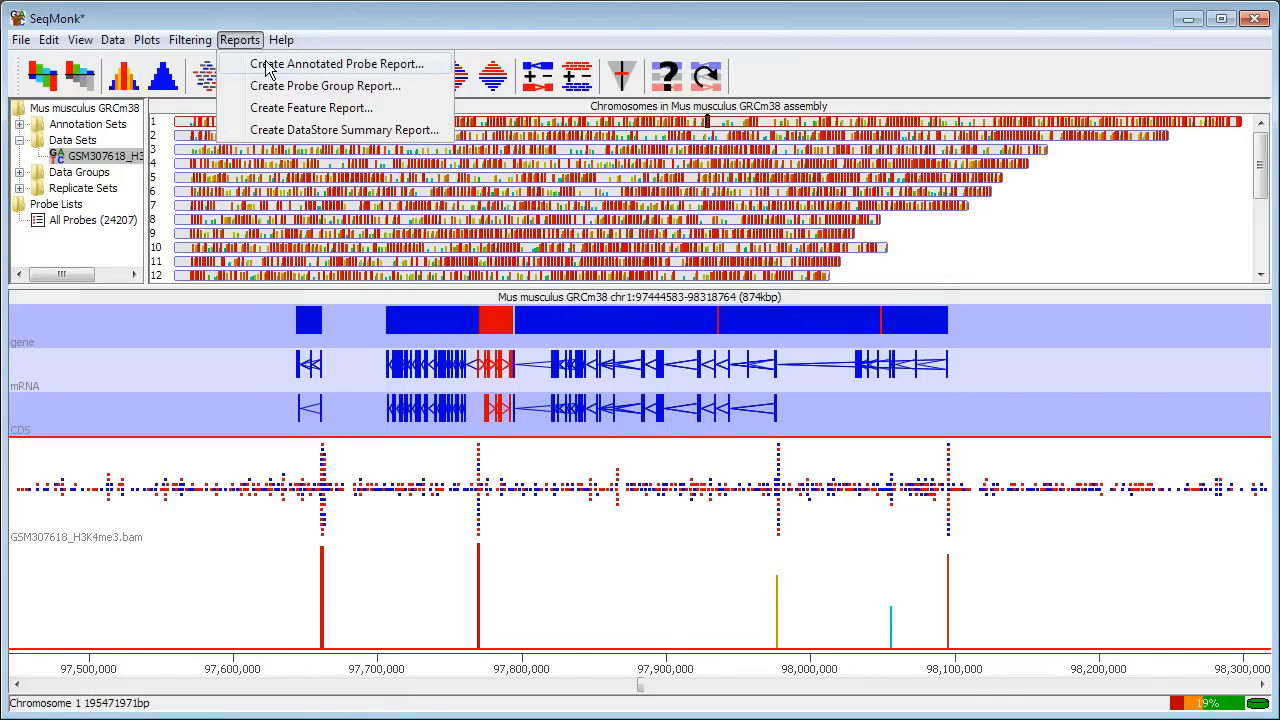
pyautogui.click(268, 66)
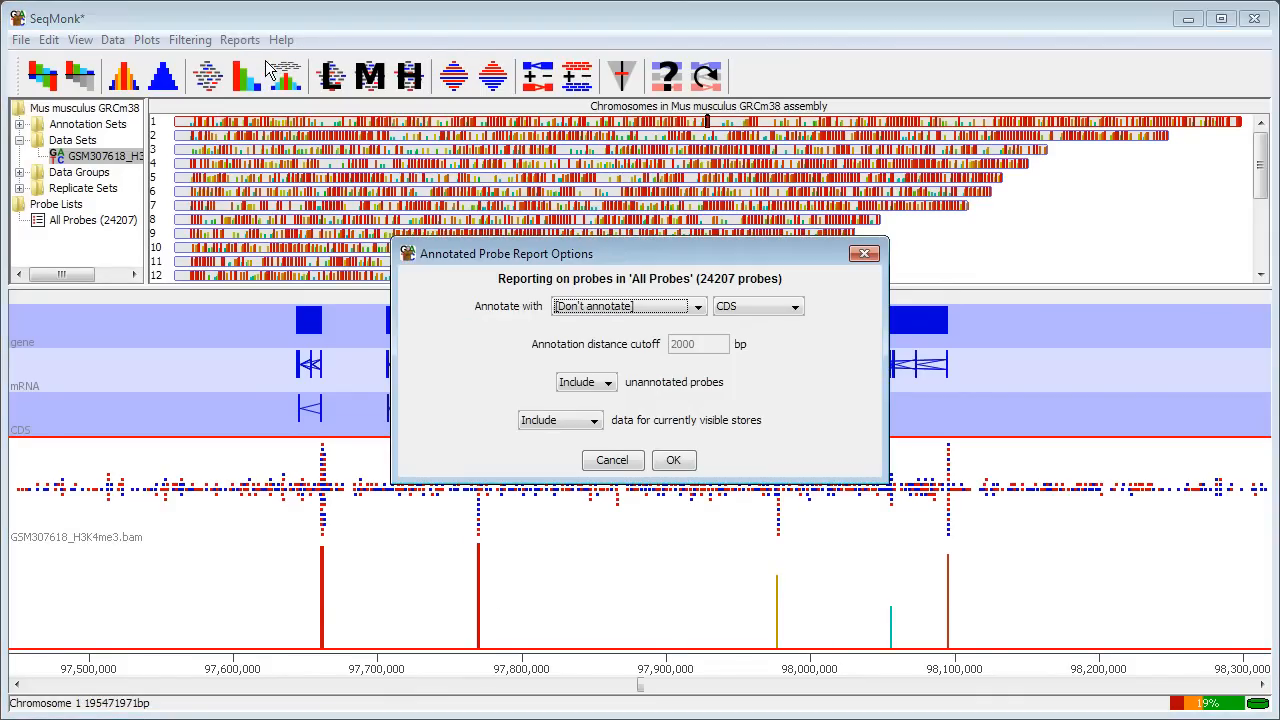
pyautogui.click(620, 310)
pyautogui.click(614, 341)
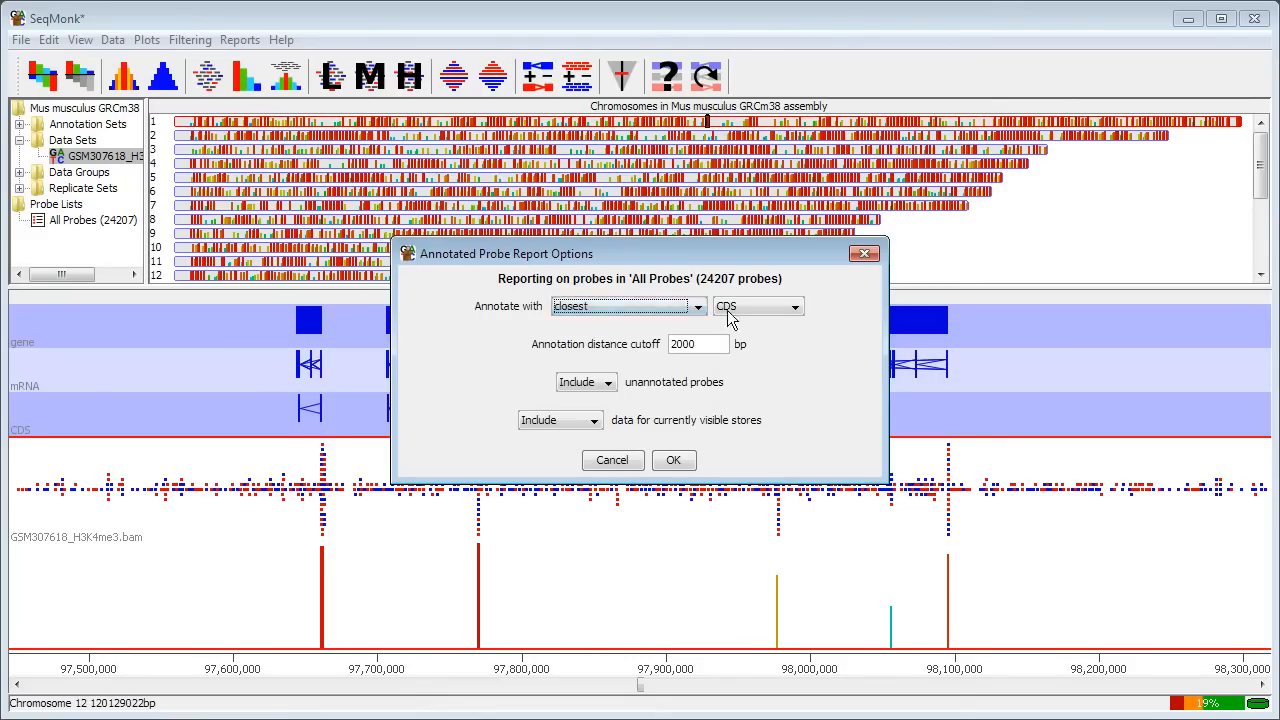
pyautogui.click(758, 306)
pyautogui.click(745, 378)
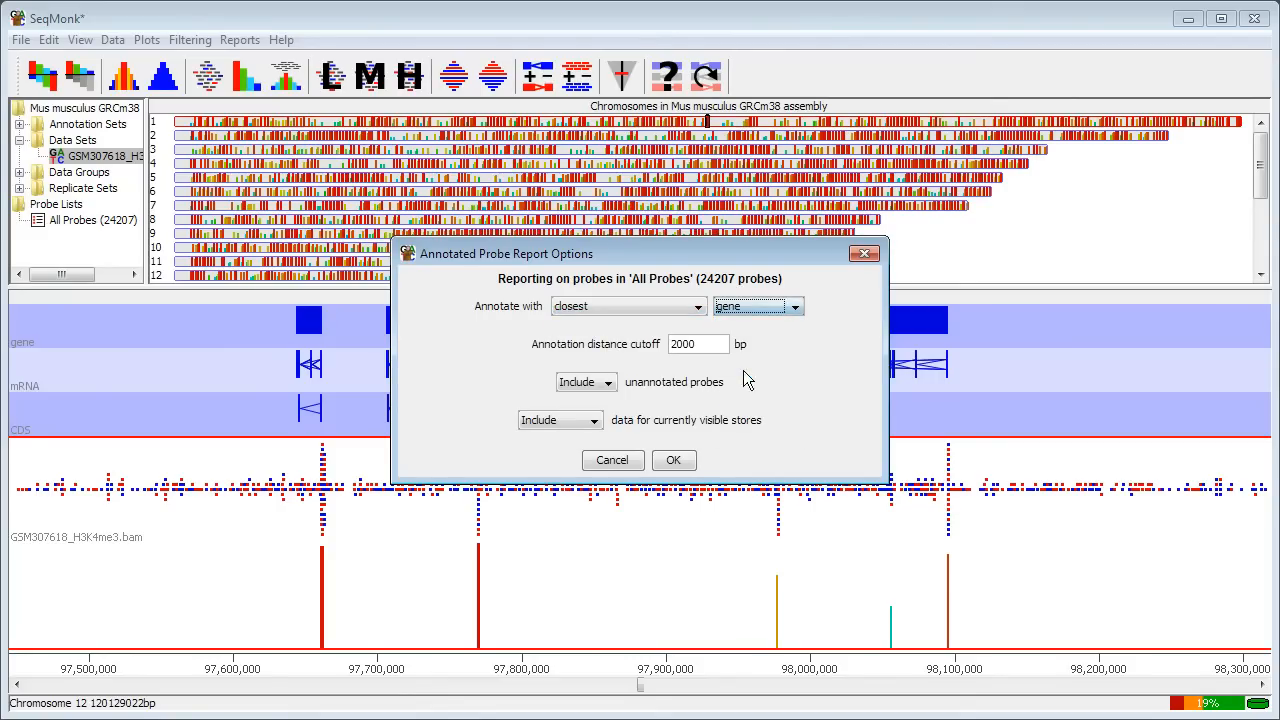
pyautogui.click(676, 462)
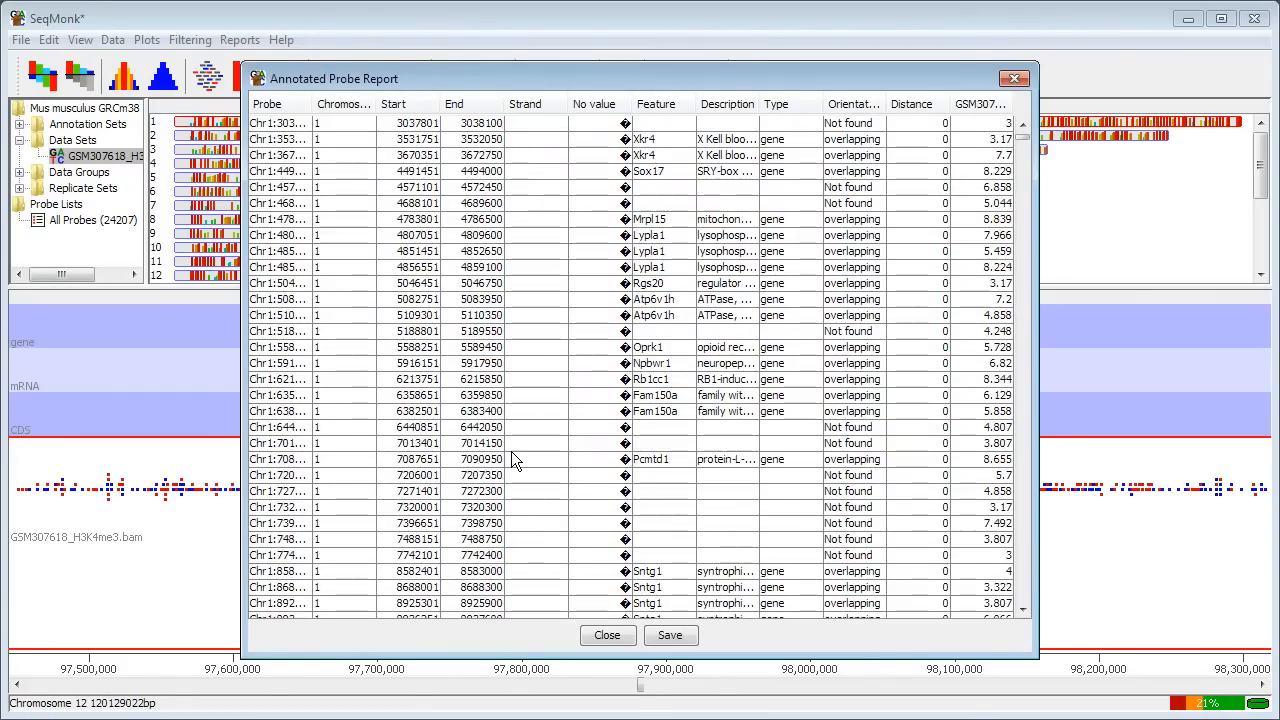
# Sort the annotated probe report by the GSM307618 values in descending order, review it through to the last row, and close it
pyautogui.click(985, 104)
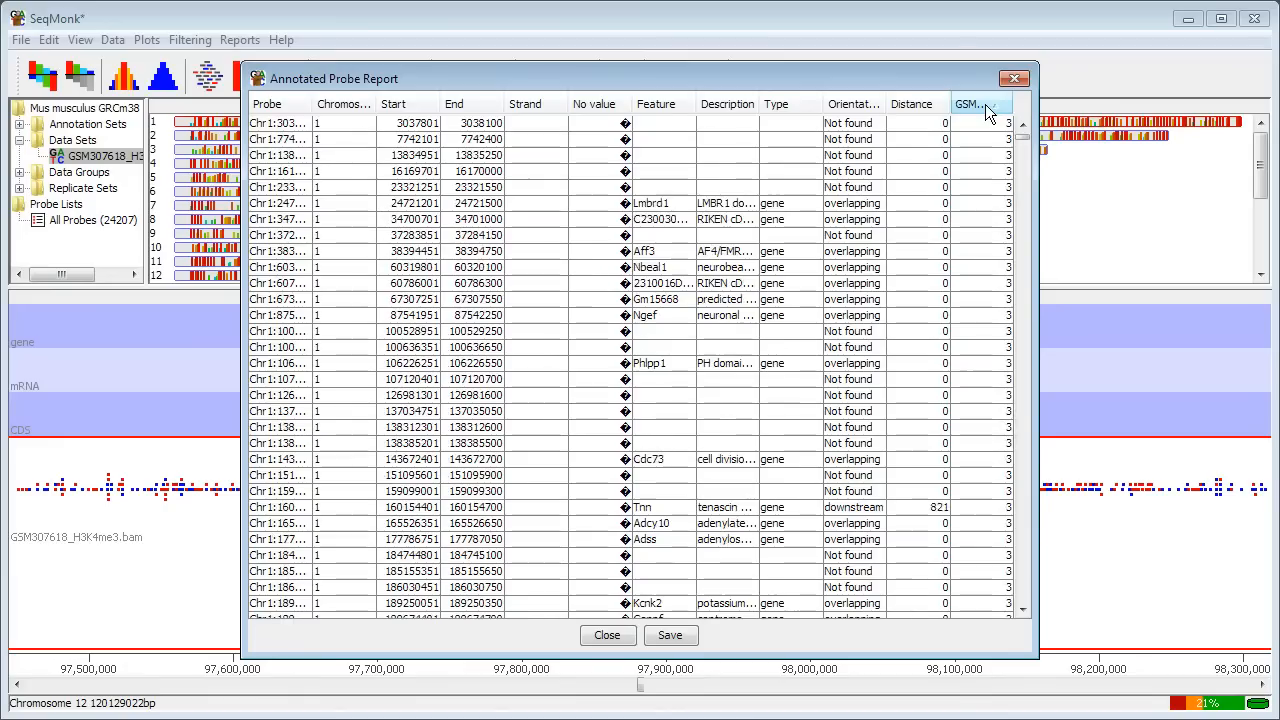
pyautogui.click(985, 104)
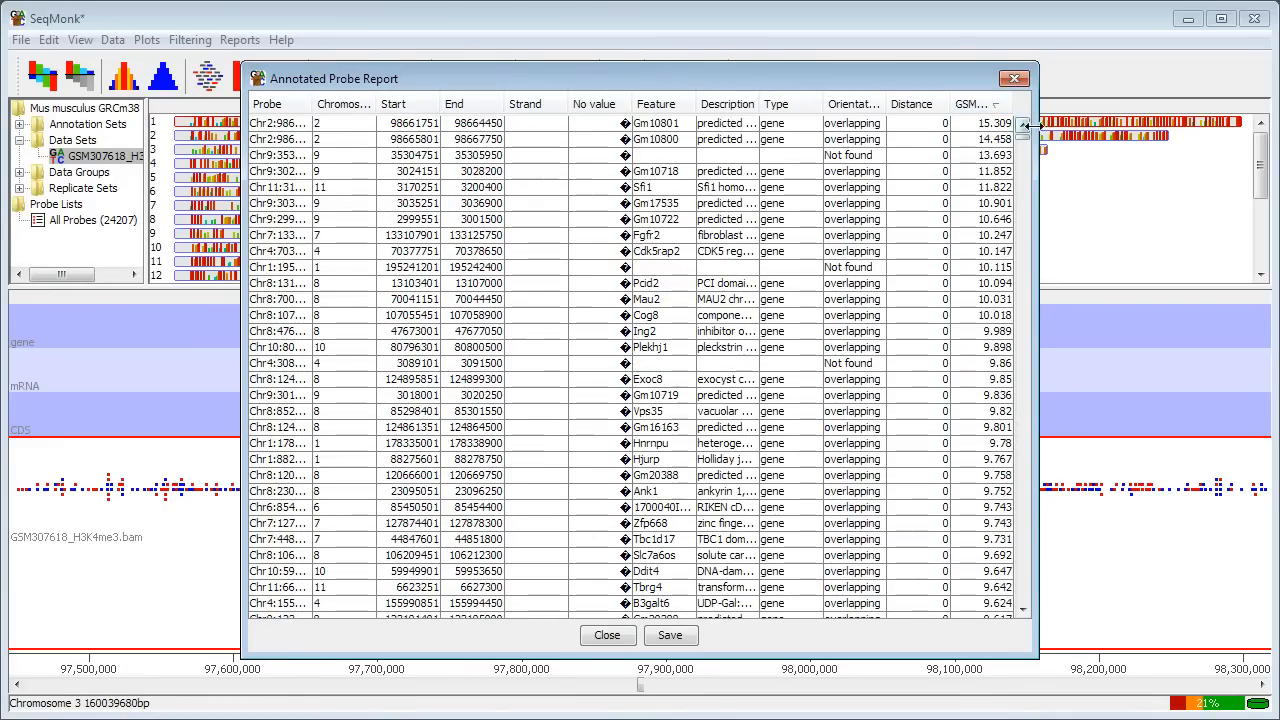
pyautogui.moveTo(1026, 141); pyautogui.dragTo(1024, 598)
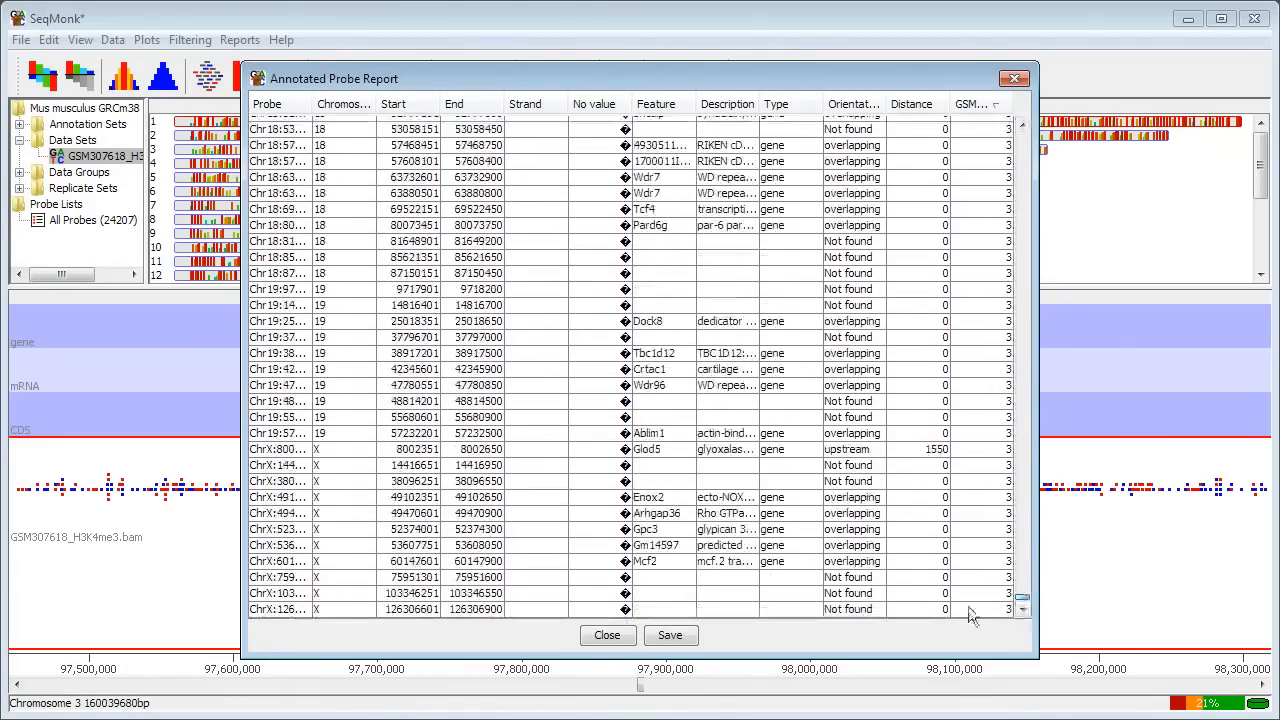
pyautogui.click(607, 636)
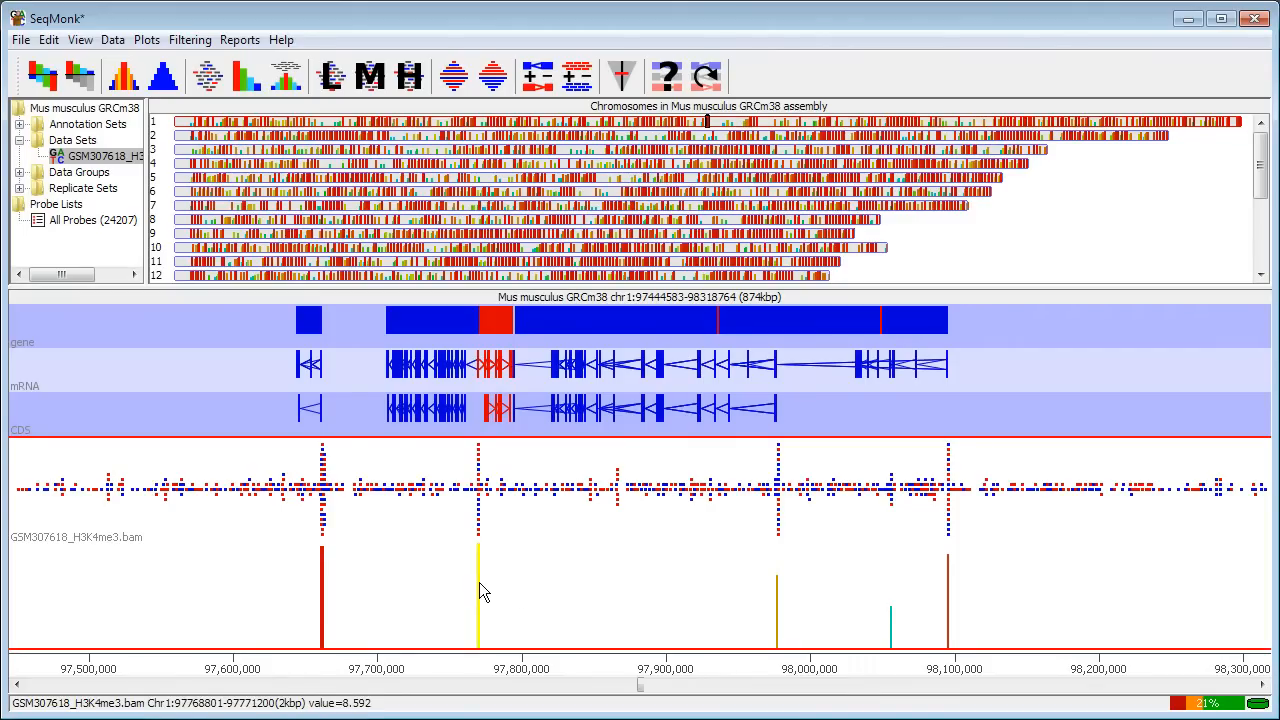
# Import the active probe list as an annotation track with the feature type Peaks
pyautogui.click(21, 40)
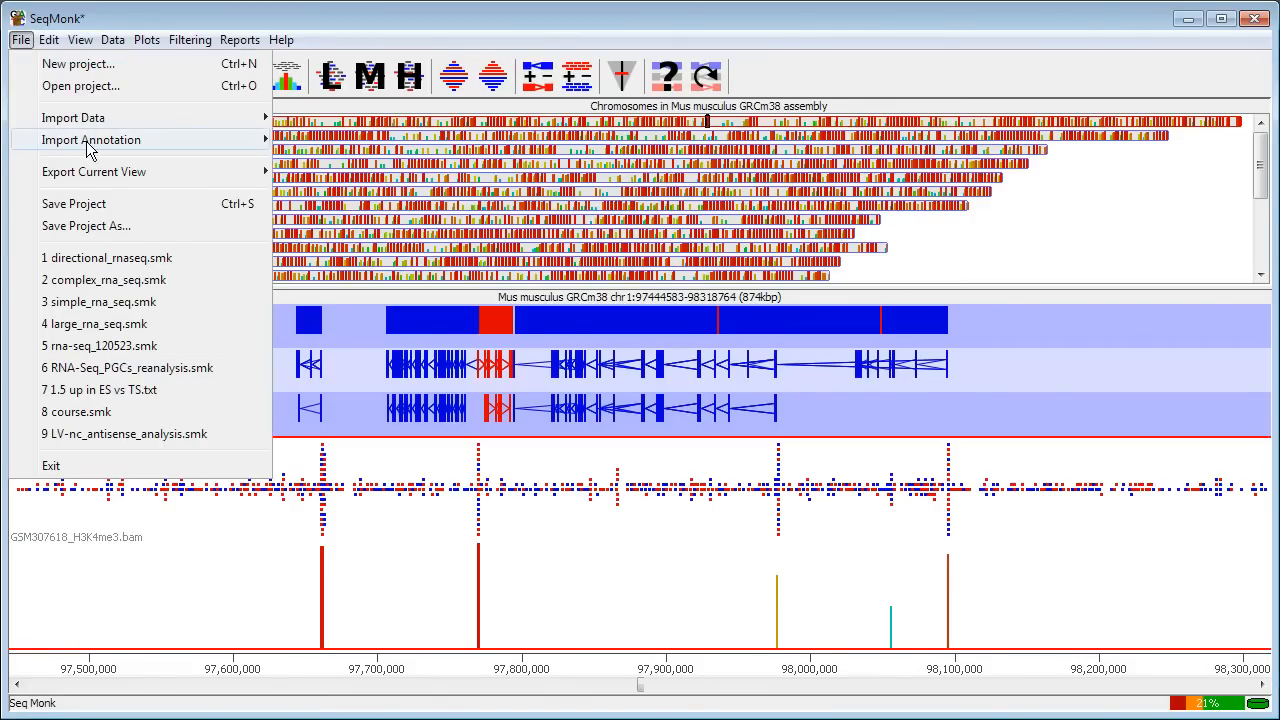
pyautogui.moveTo(88, 142)
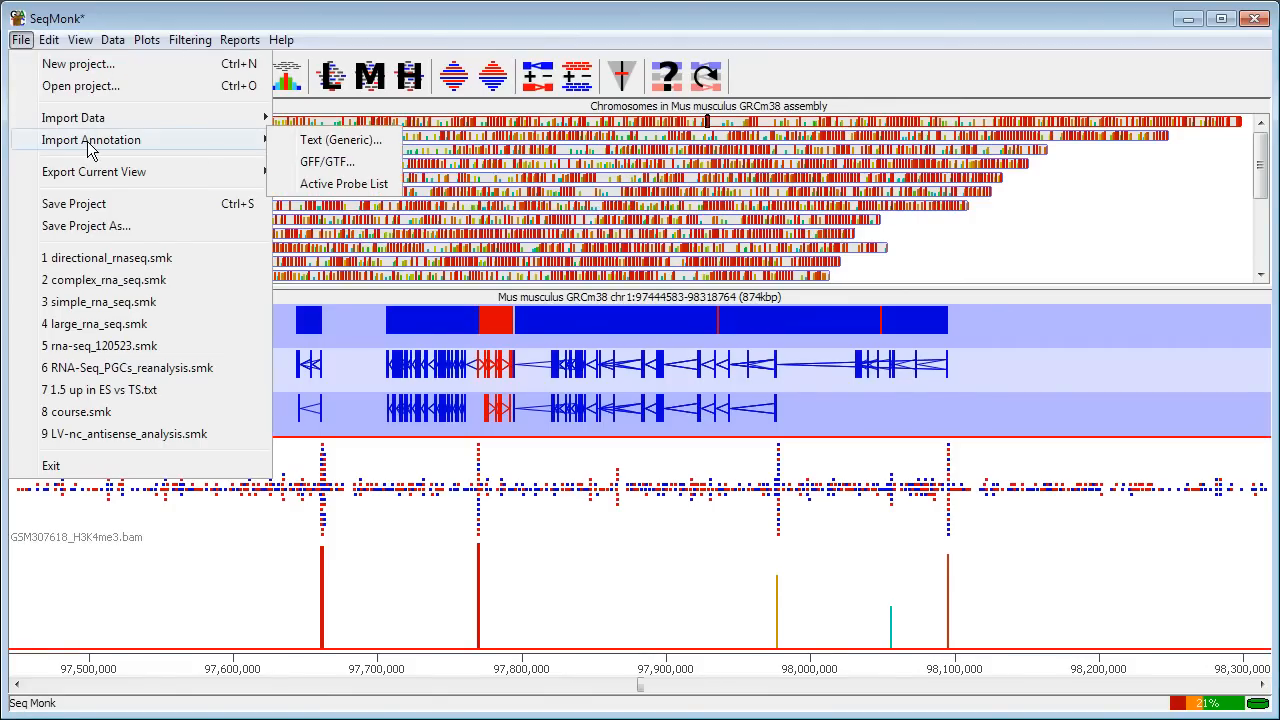
pyautogui.click(344, 184)
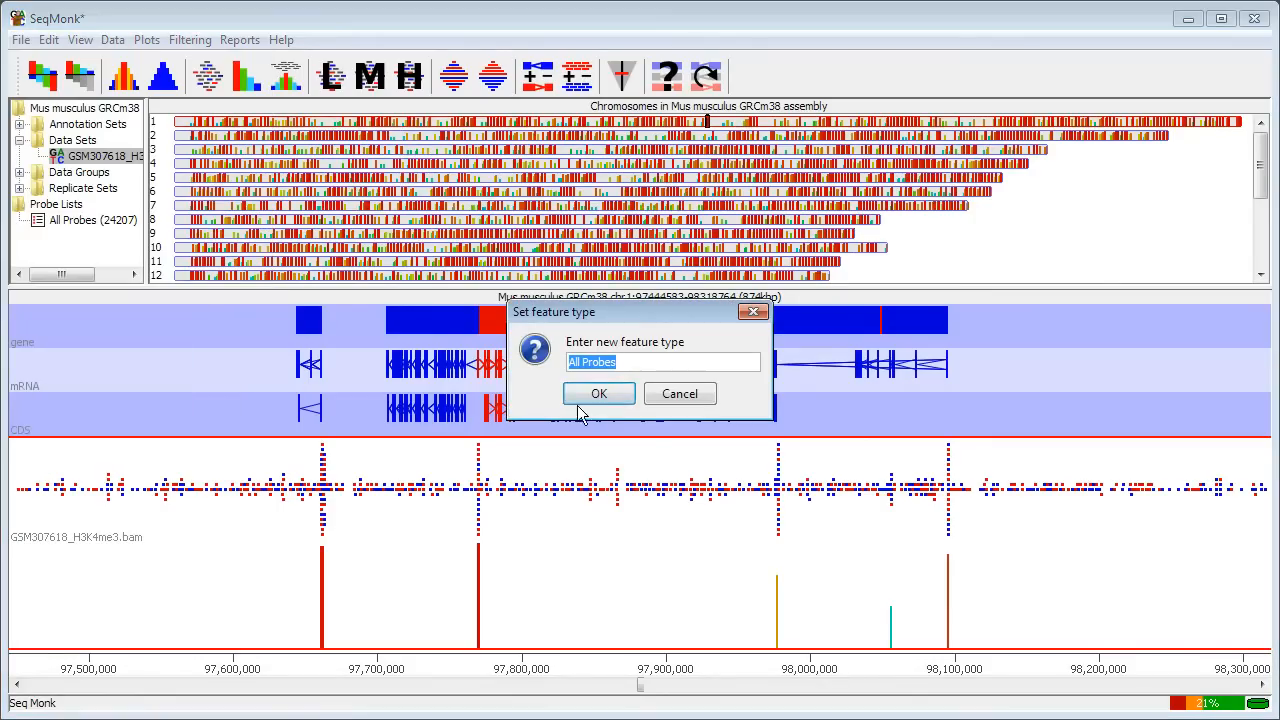
pyautogui.write('Peaks')
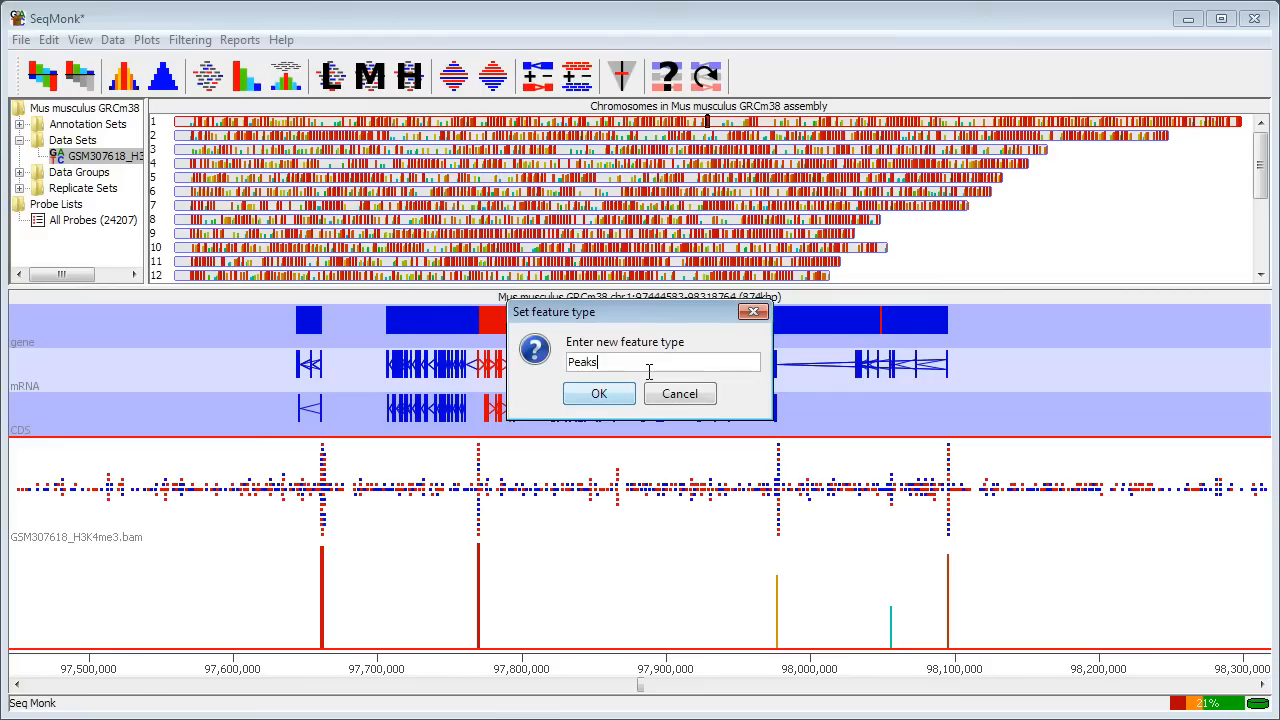
pyautogui.press('Return')
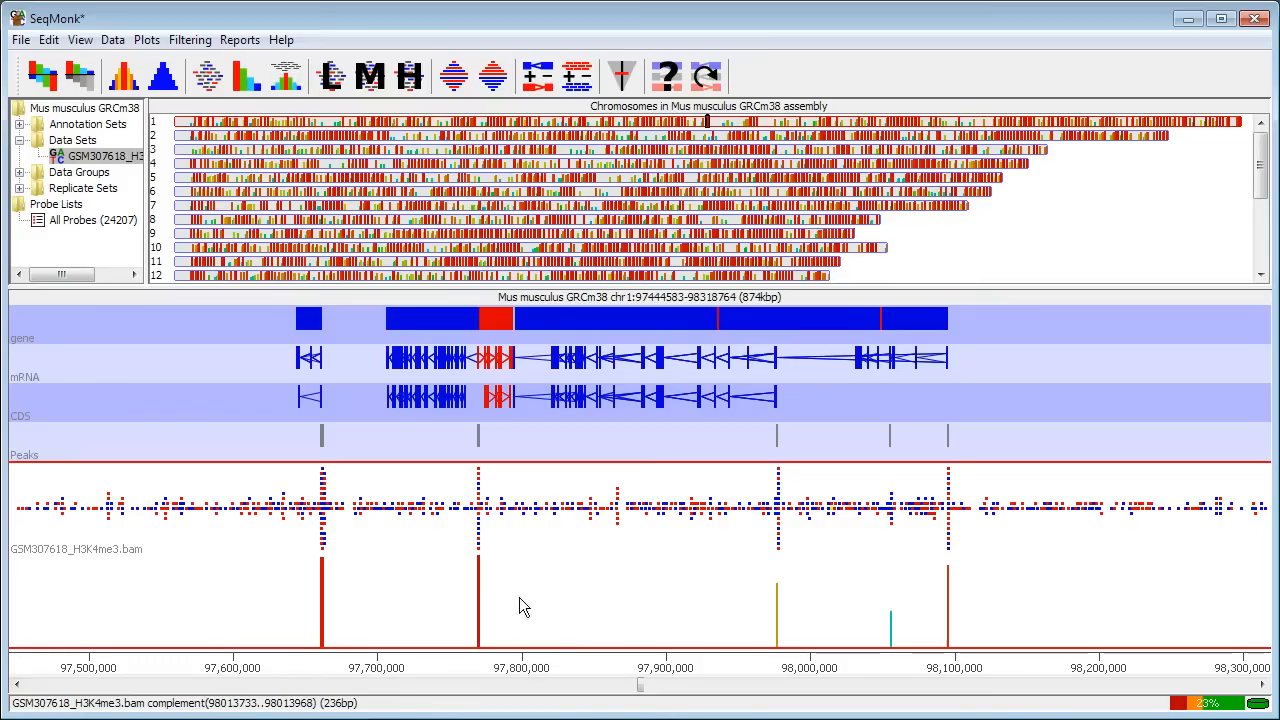
# Run the Wiggle Plot for Initial Data Inspection pipeline over the currently visible region, with probe width and step size 1
pyautogui.moveTo(281, 600); pyautogui.dragTo(524, 593)
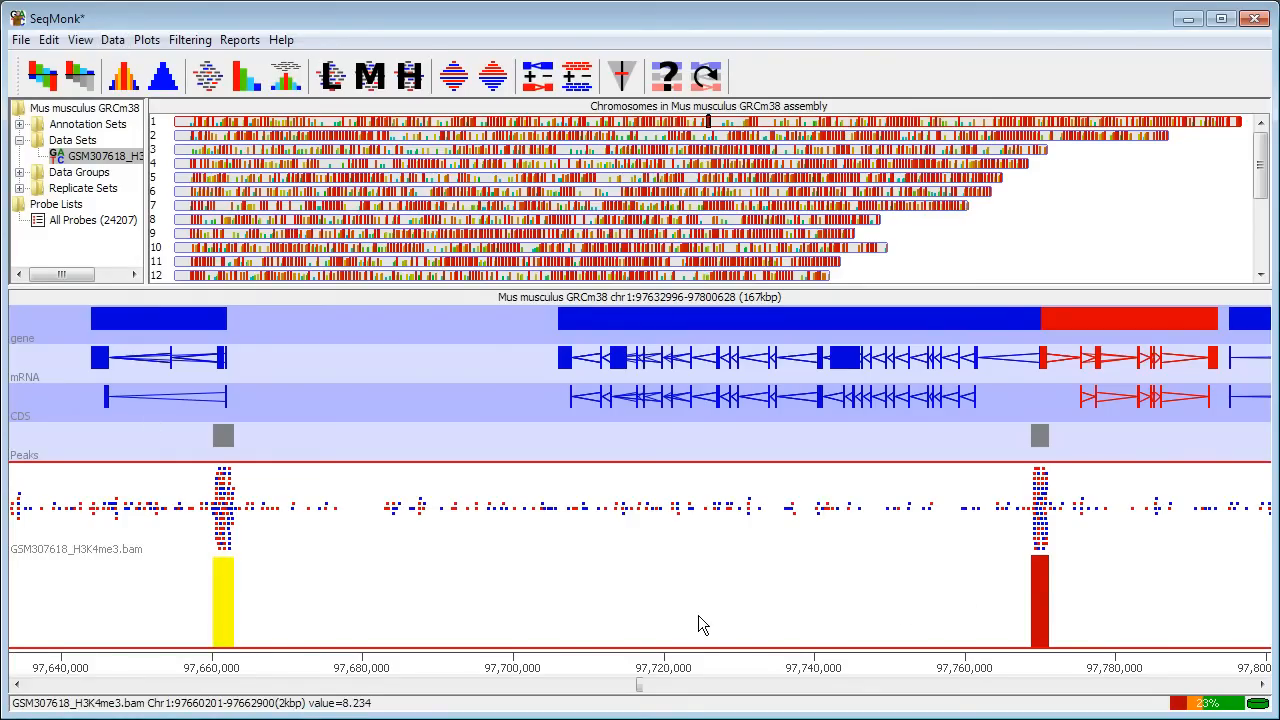
pyautogui.click(113, 41)
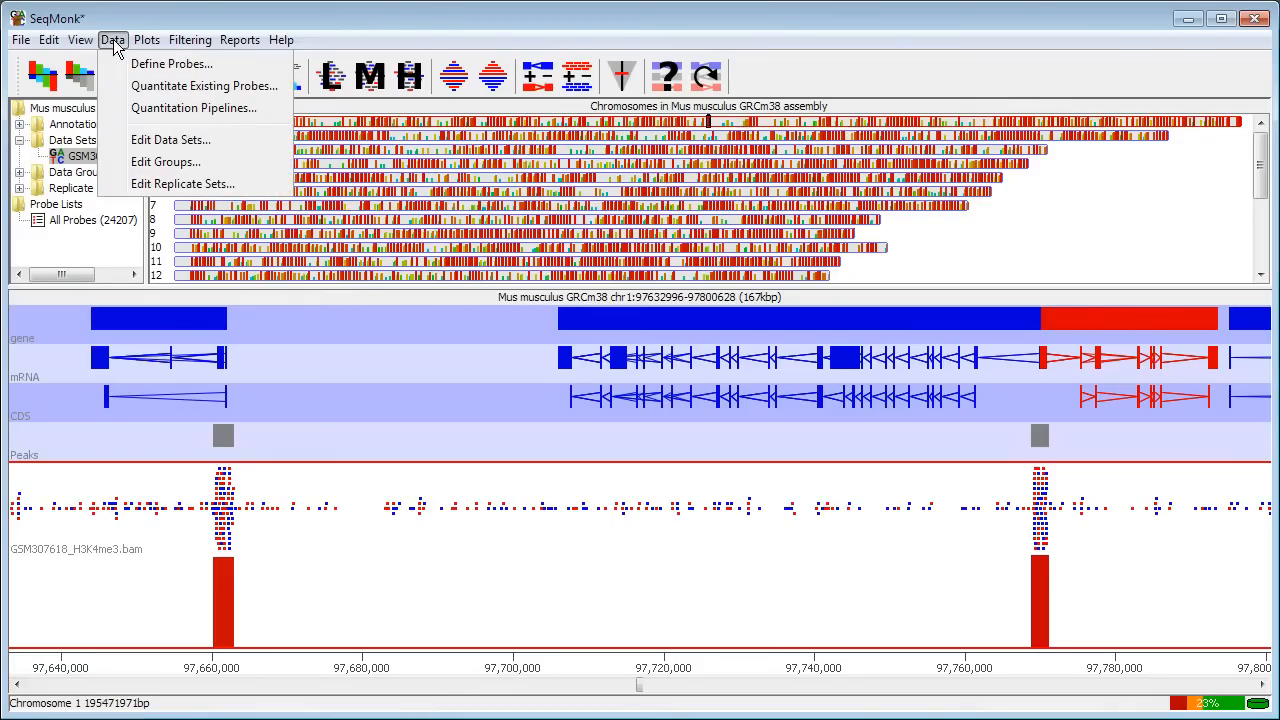
pyautogui.click(166, 112)
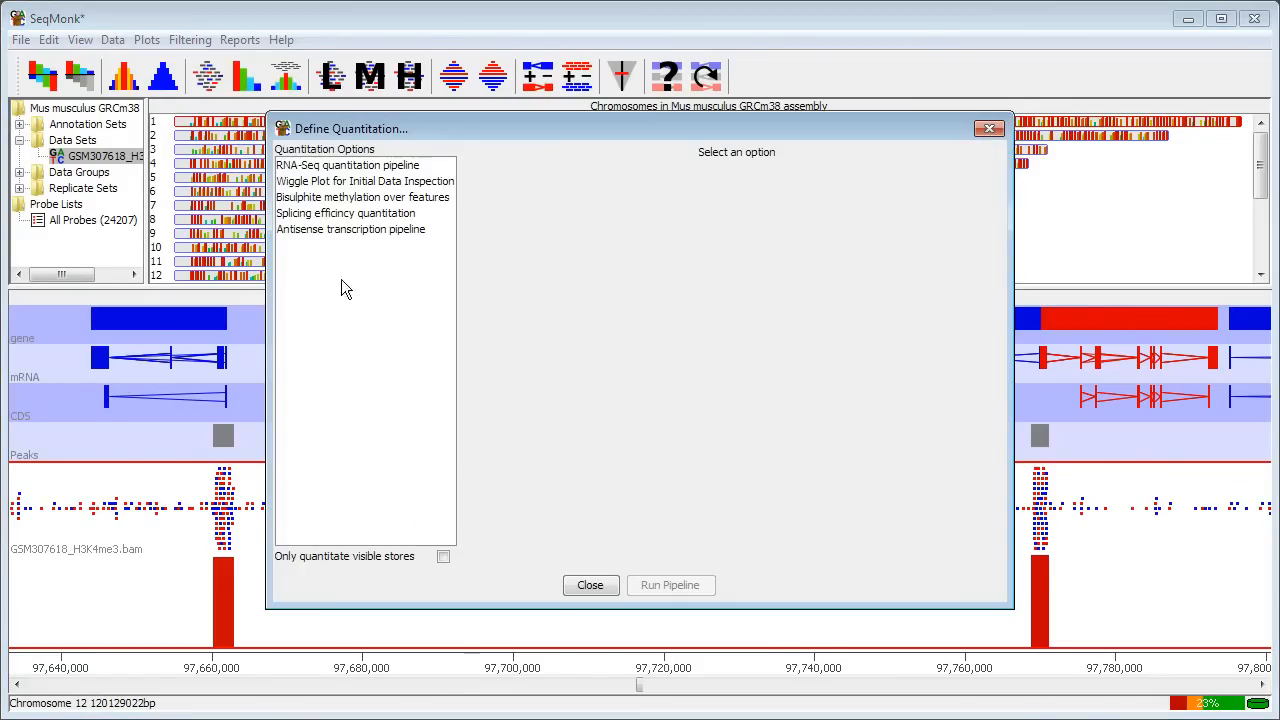
pyautogui.click(323, 183)
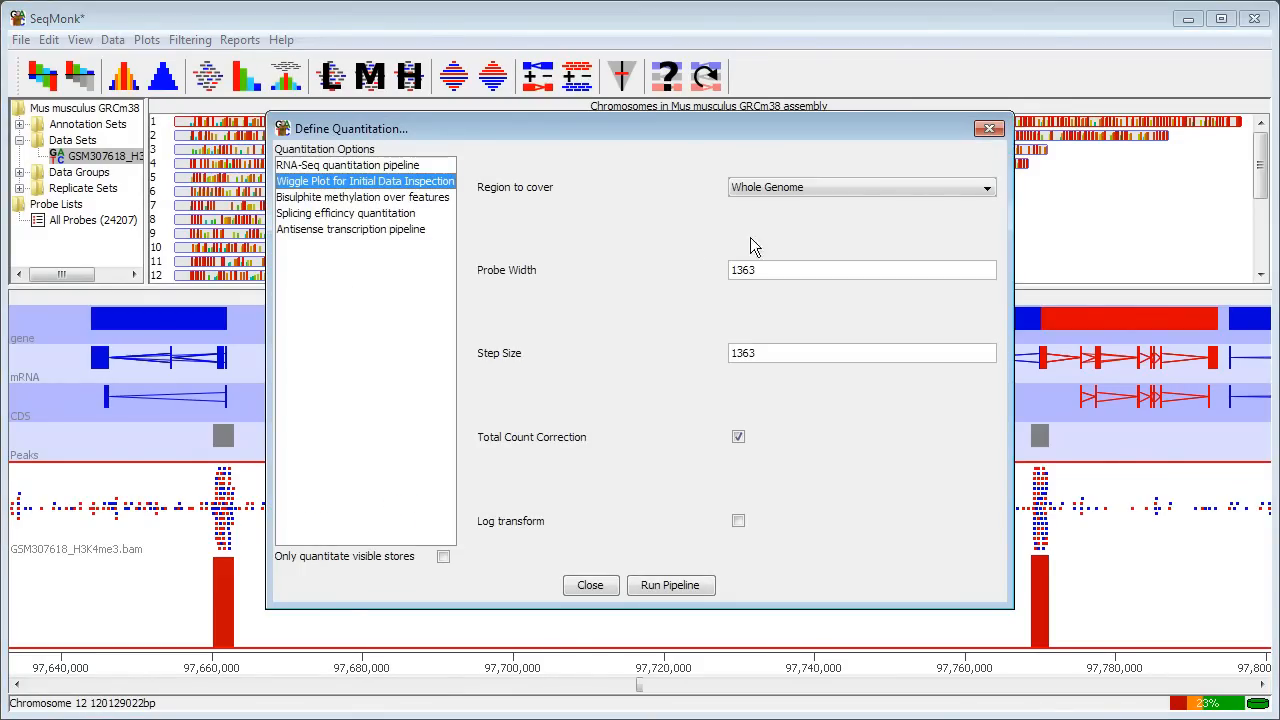
pyautogui.click(774, 187)
pyautogui.click(779, 240)
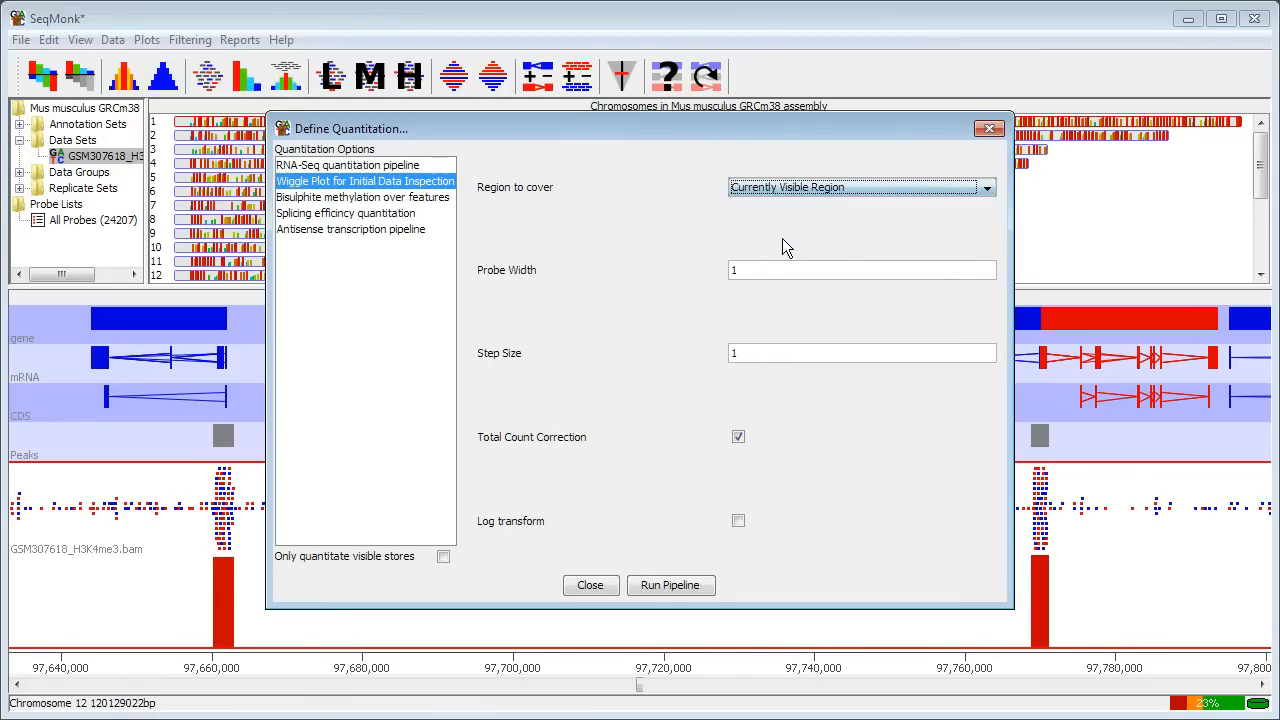
pyautogui.click(669, 585)
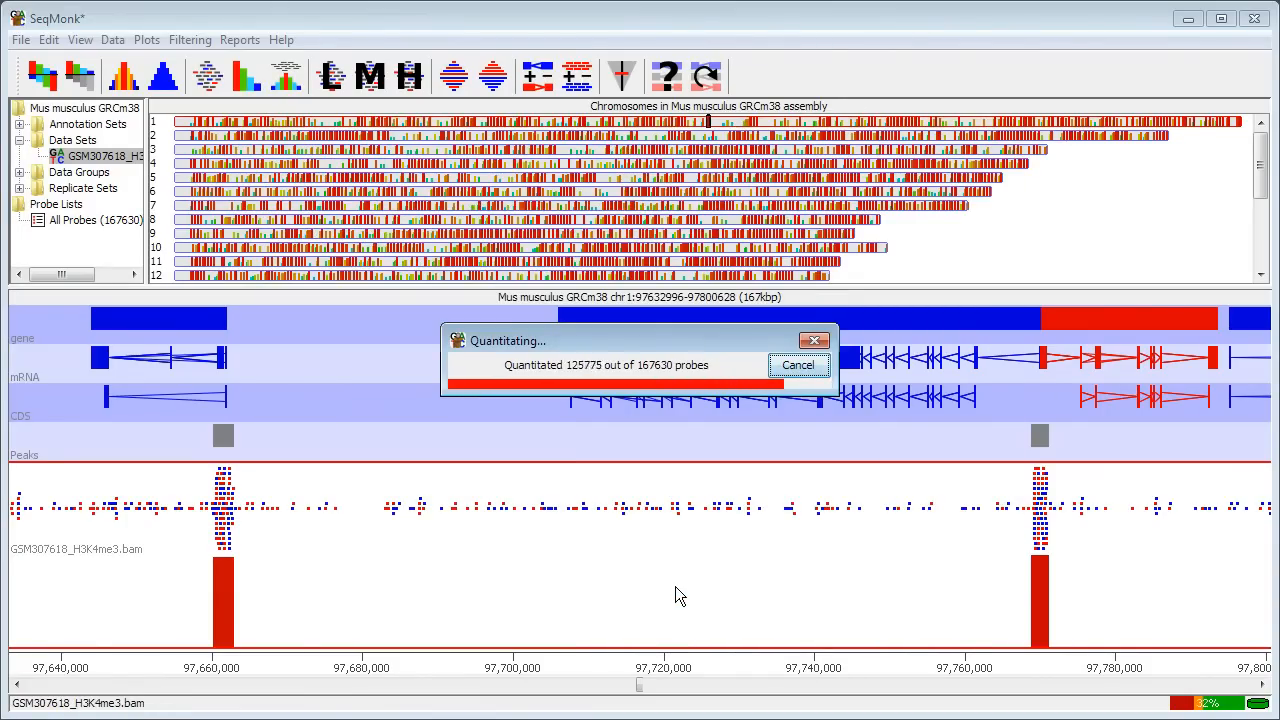
# Set the data zoom level to about 7 and display the quantitated values in a single fixed colour
pyautogui.hotkey('ctrl', 'z')
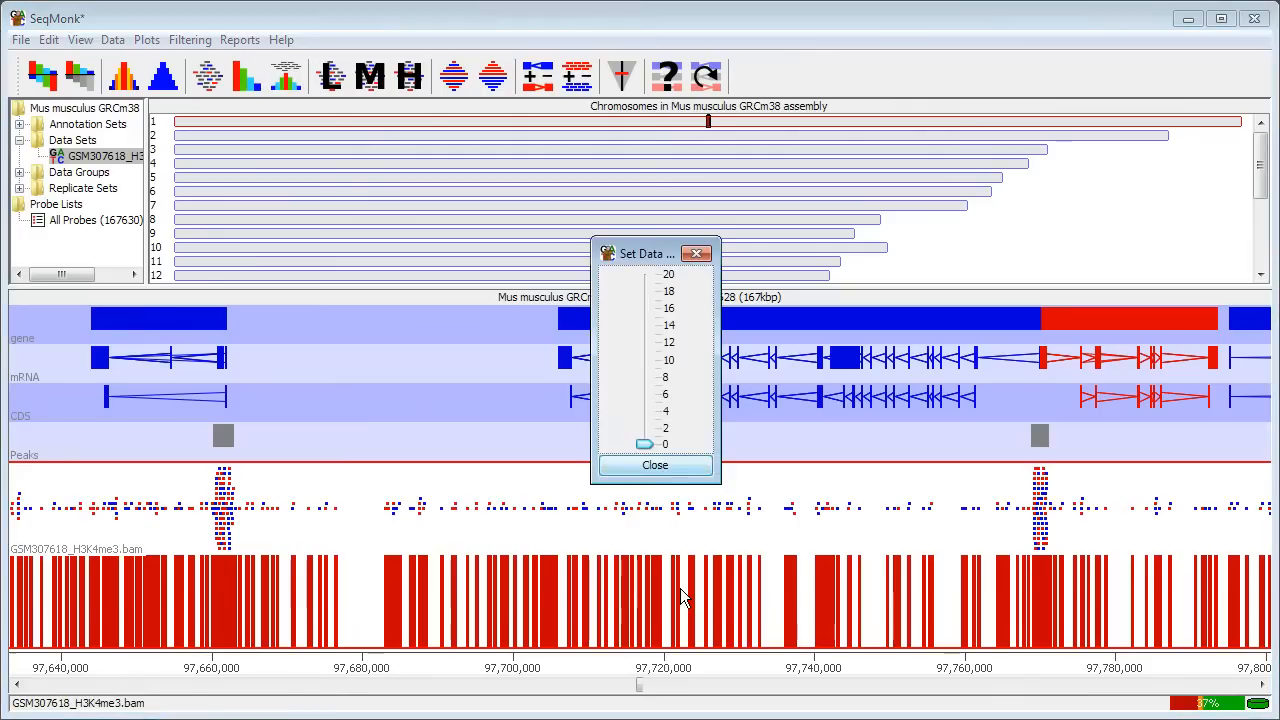
pyautogui.moveTo(645, 446); pyautogui.dragTo(645, 394)
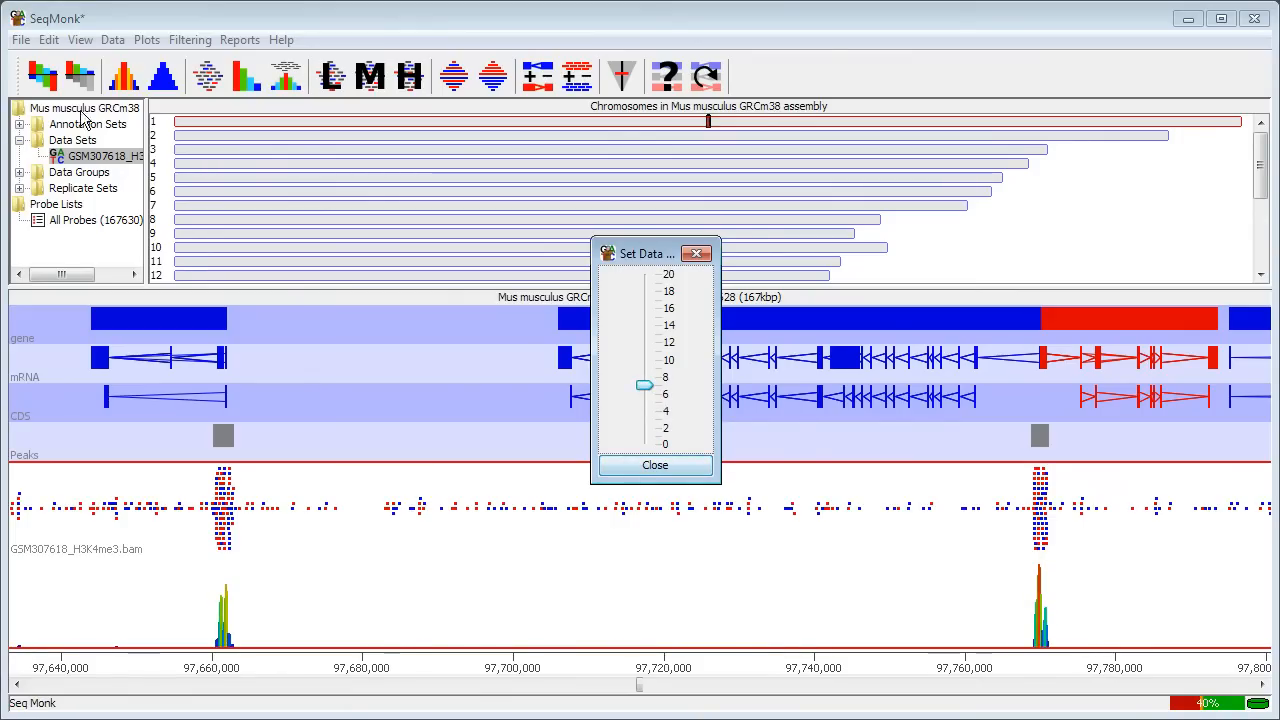
pyautogui.click(655, 465)
pyautogui.click(164, 83)
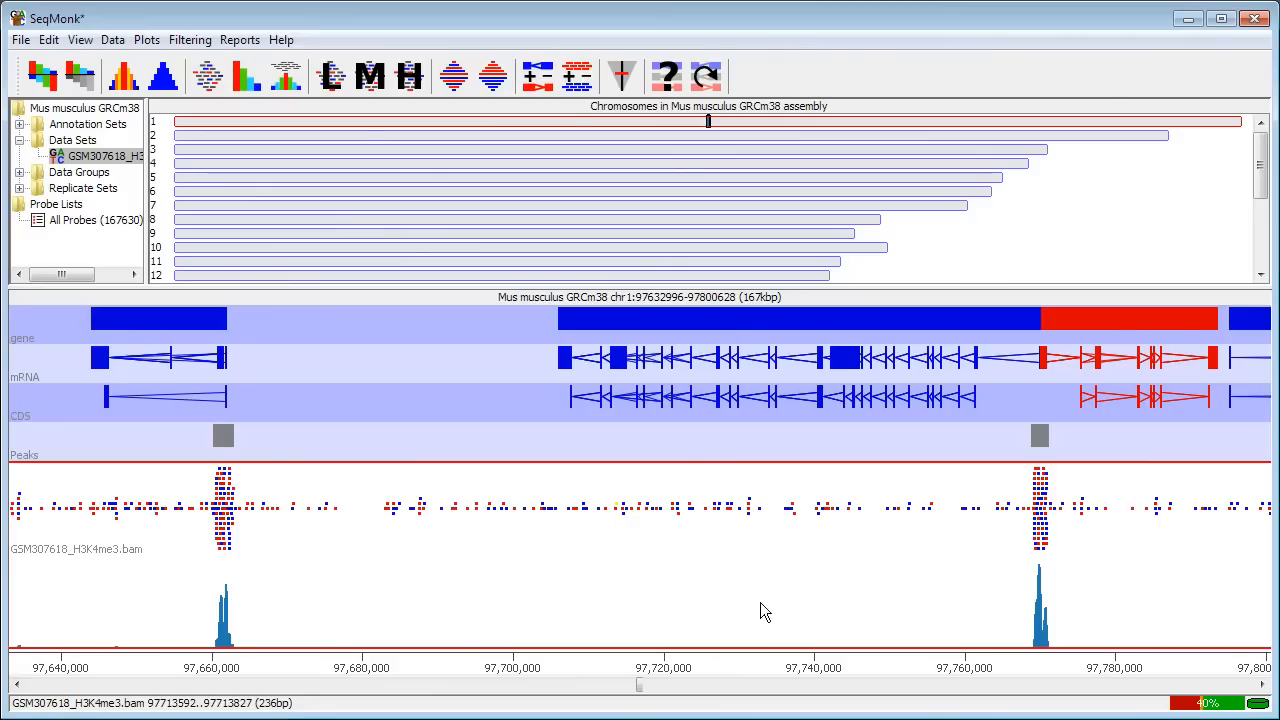
# Inspect the two imported peaks up close, and apply Smoothing Quantitation with the Adjacent Probes method
pyautogui.moveTo(141, 624); pyautogui.dragTo(538, 620)
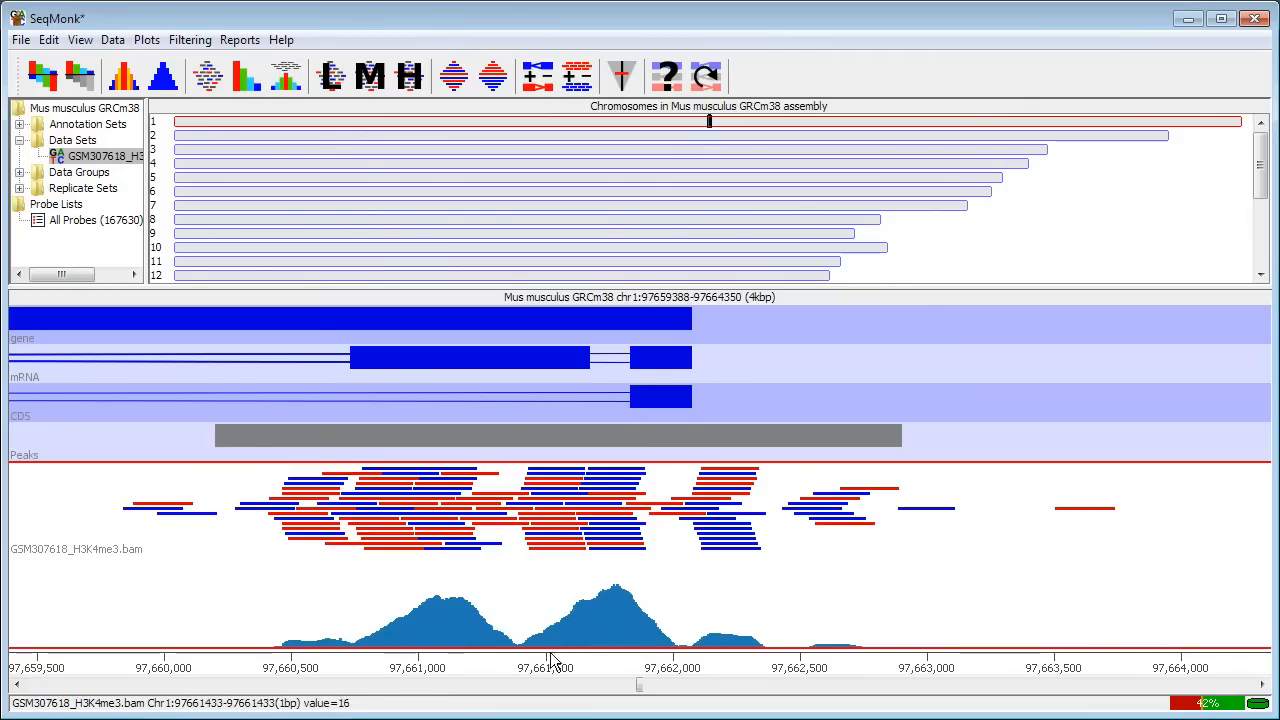
pyautogui.scroll(-6, 820, 581)
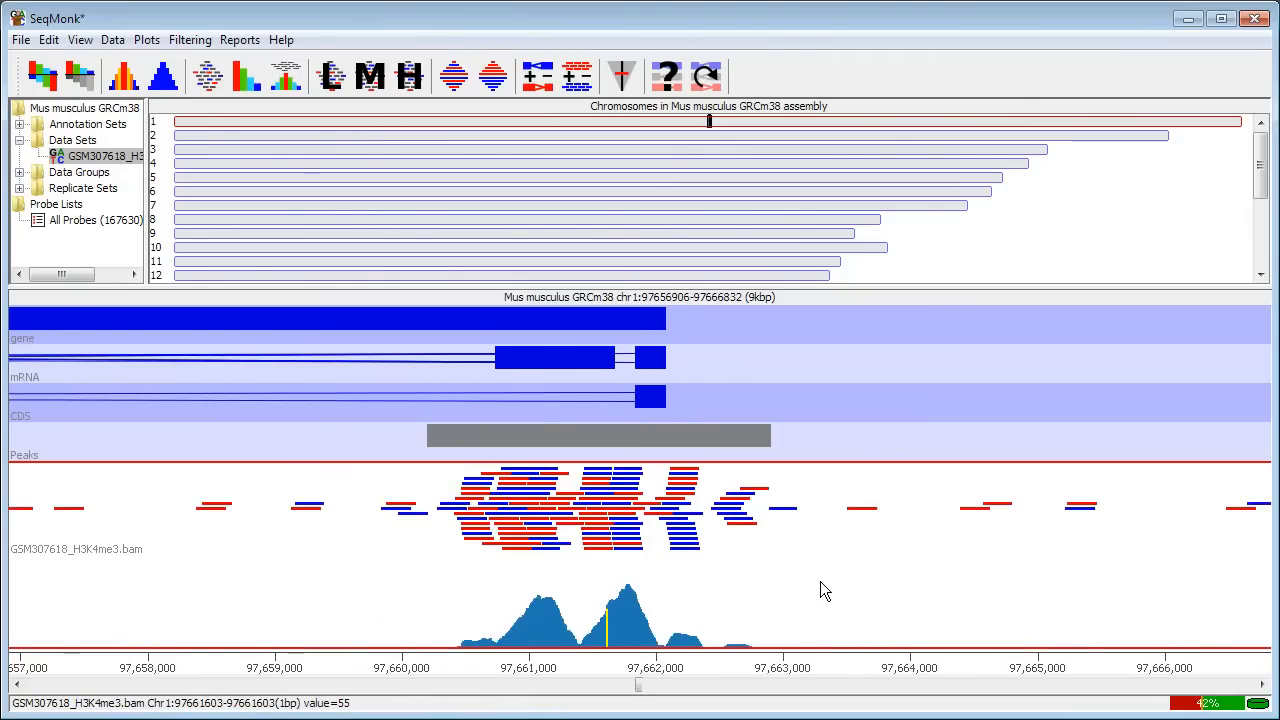
pyautogui.scroll(-2, 820, 591)
pyautogui.moveTo(818, 616); pyautogui.dragTo(896, 616)
pyautogui.moveTo(510, 612); pyautogui.dragTo(662, 610)
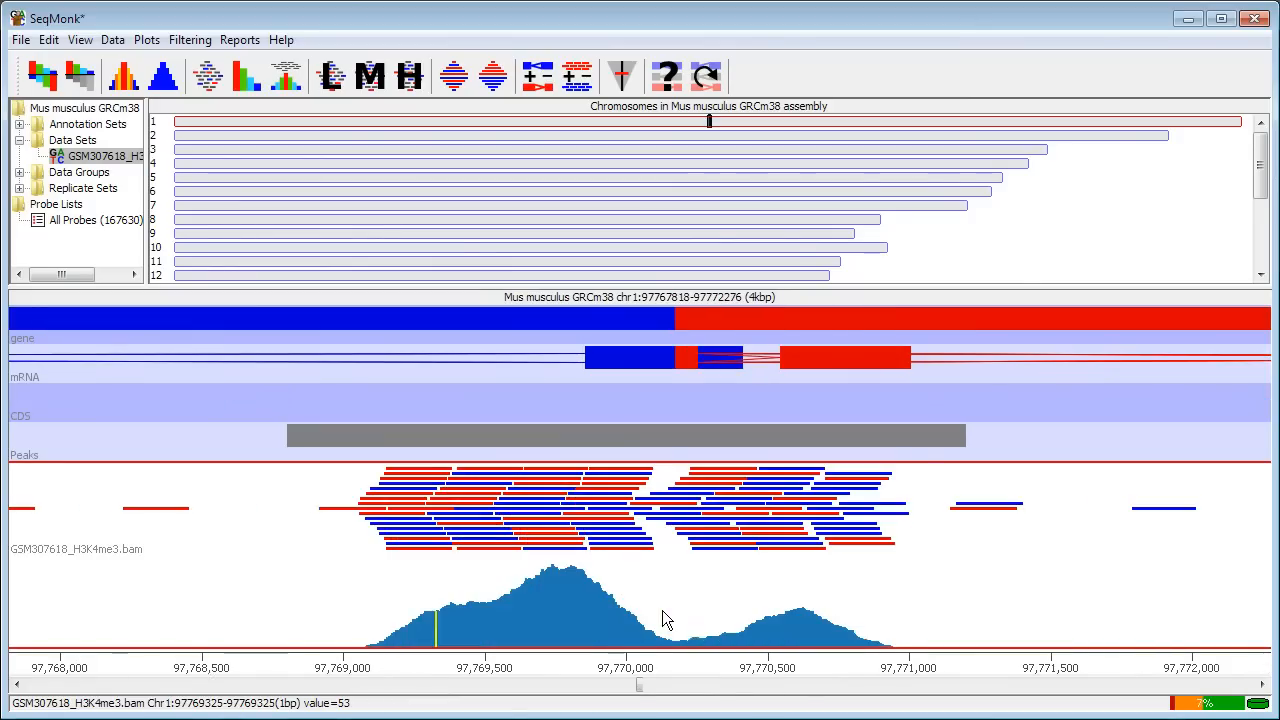
pyautogui.click(113, 42)
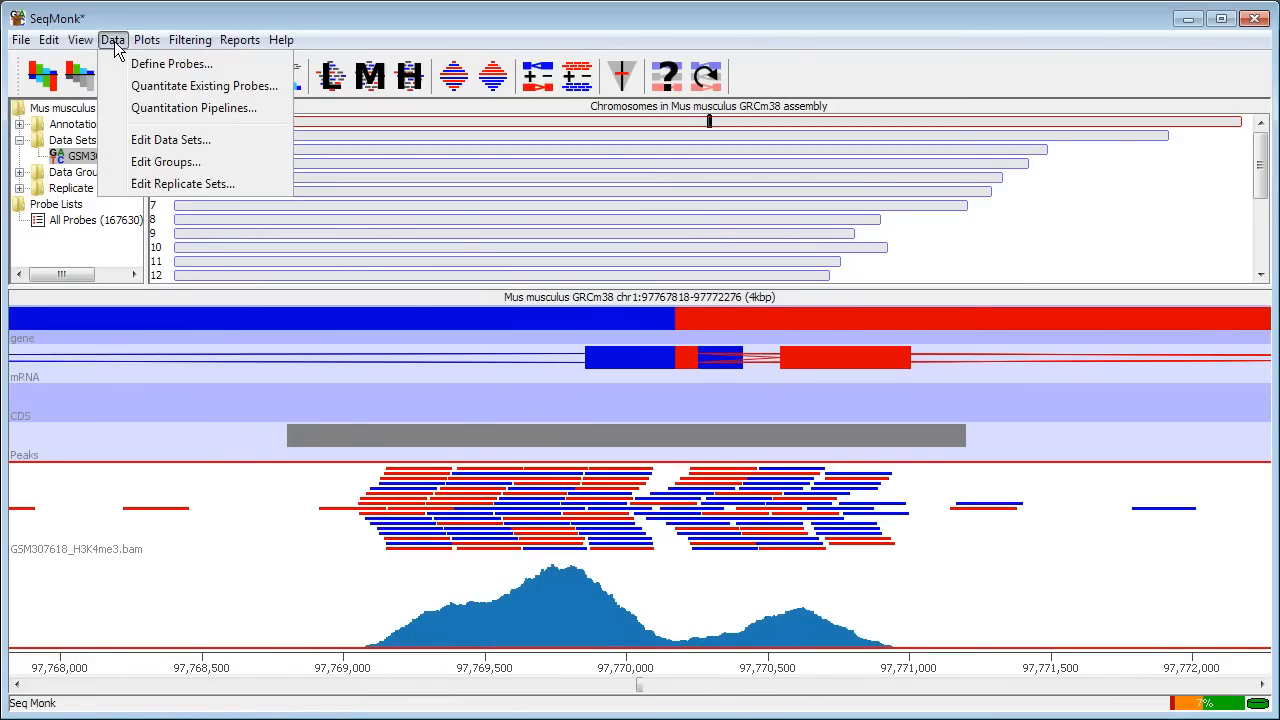
pyautogui.click(148, 88)
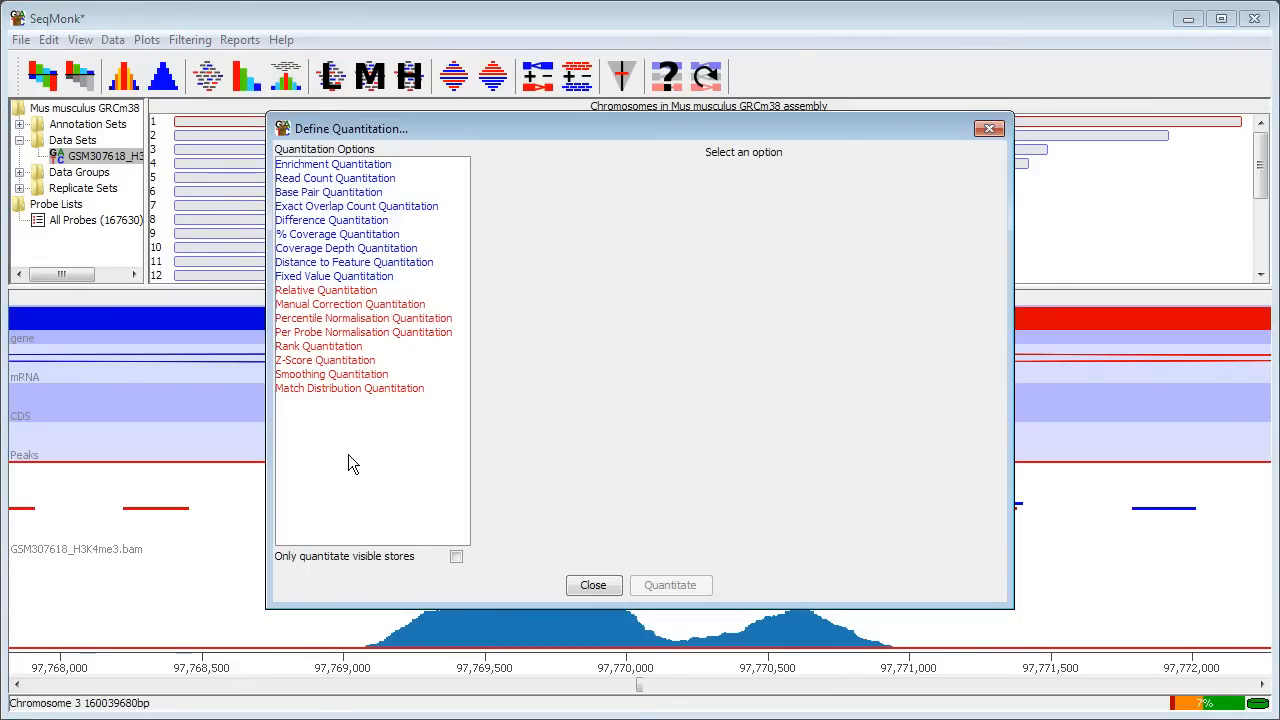
pyautogui.click(332, 376)
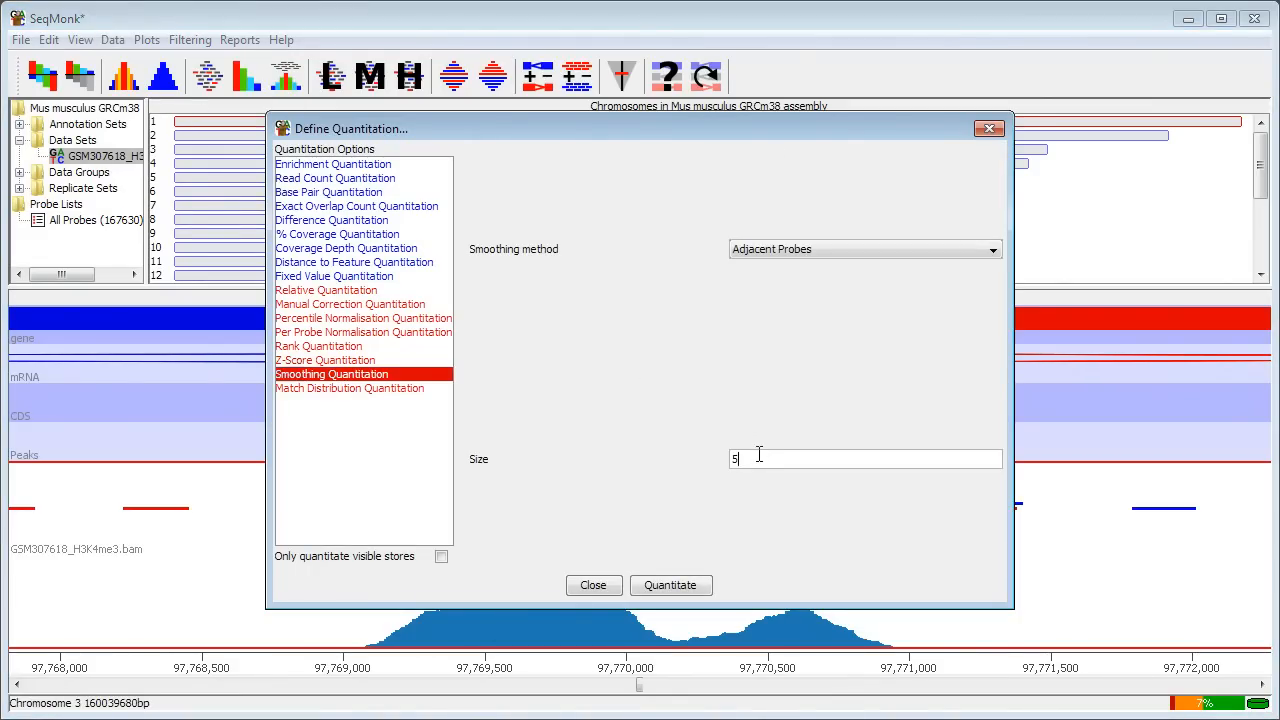
pyautogui.click(670, 586)
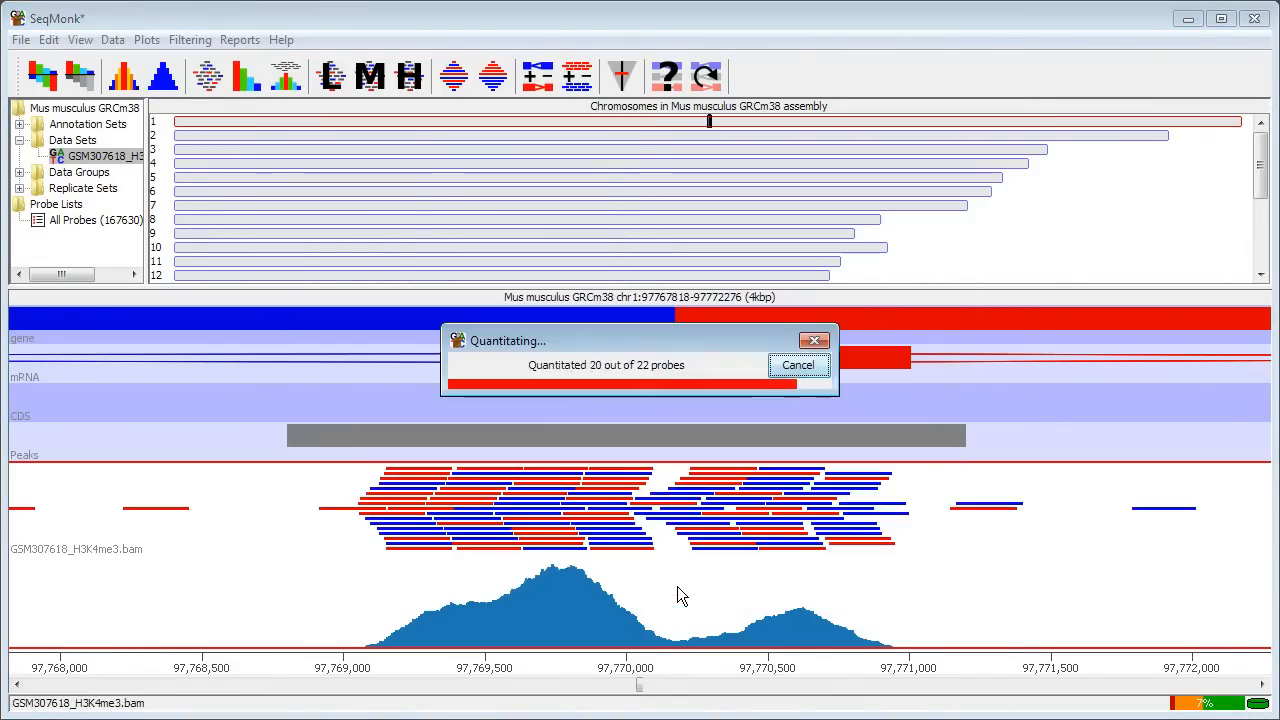
# Reset the data zoom level to about 7 after smoothing and show only the quantitated values without the reads
pyautogui.hotkey('ctrl', 'y')
pyautogui.moveTo(643, 442); pyautogui.dragTo(645, 386)
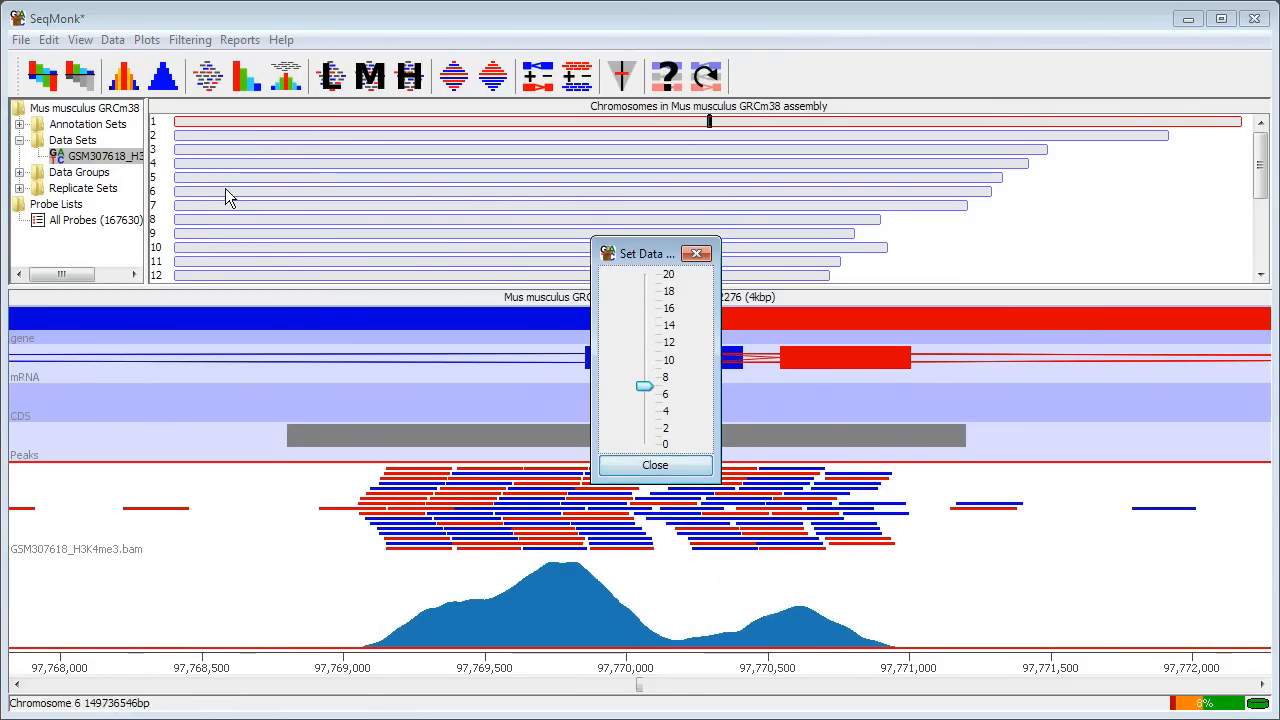
pyautogui.click(648, 465)
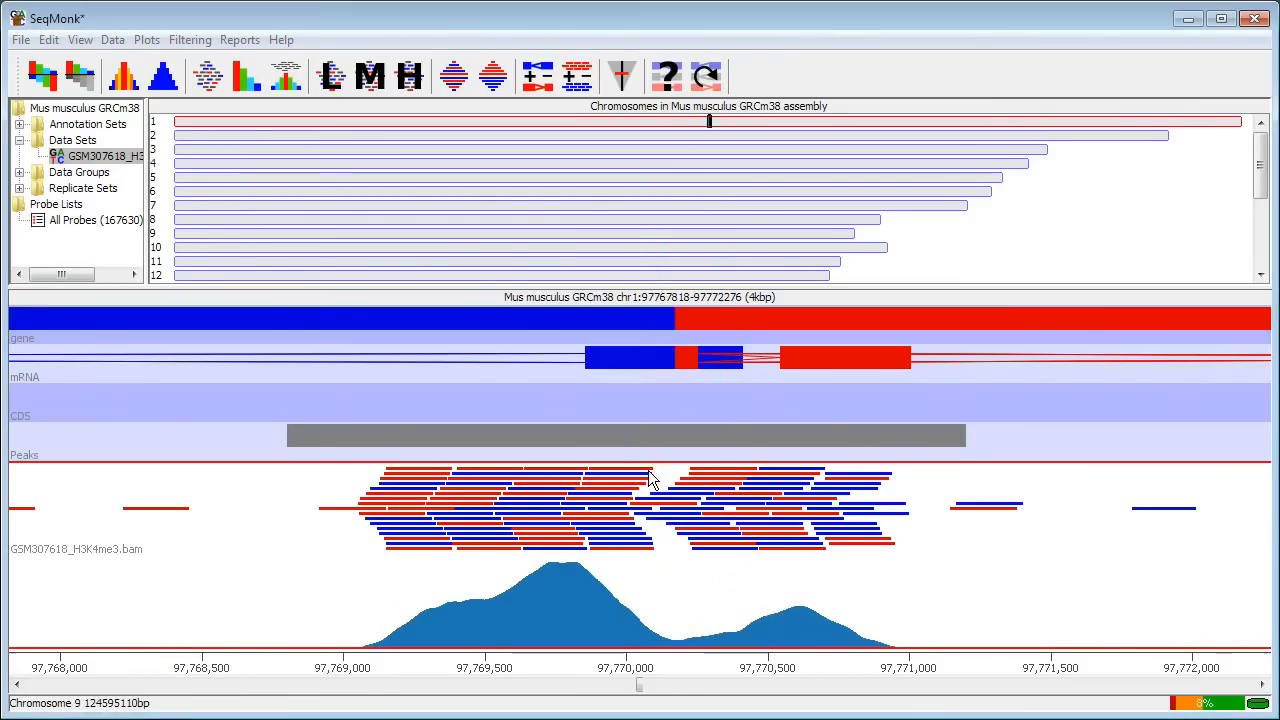
pyautogui.click(247, 85)
# Compare the smoothed wiggle plot with the Peaks annotation track and the surrounding genes on chromosome 1
pyautogui.scroll(-2, 374, 558)
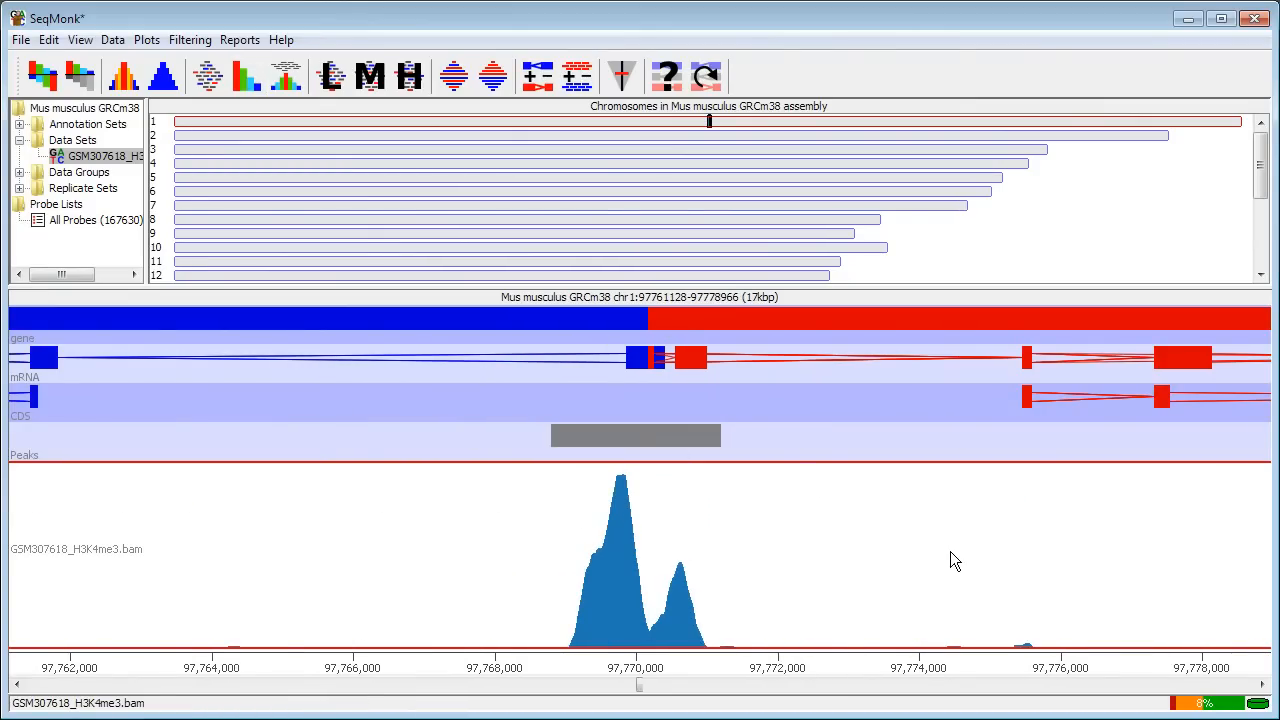
pyautogui.scroll(-1, 890, 561)
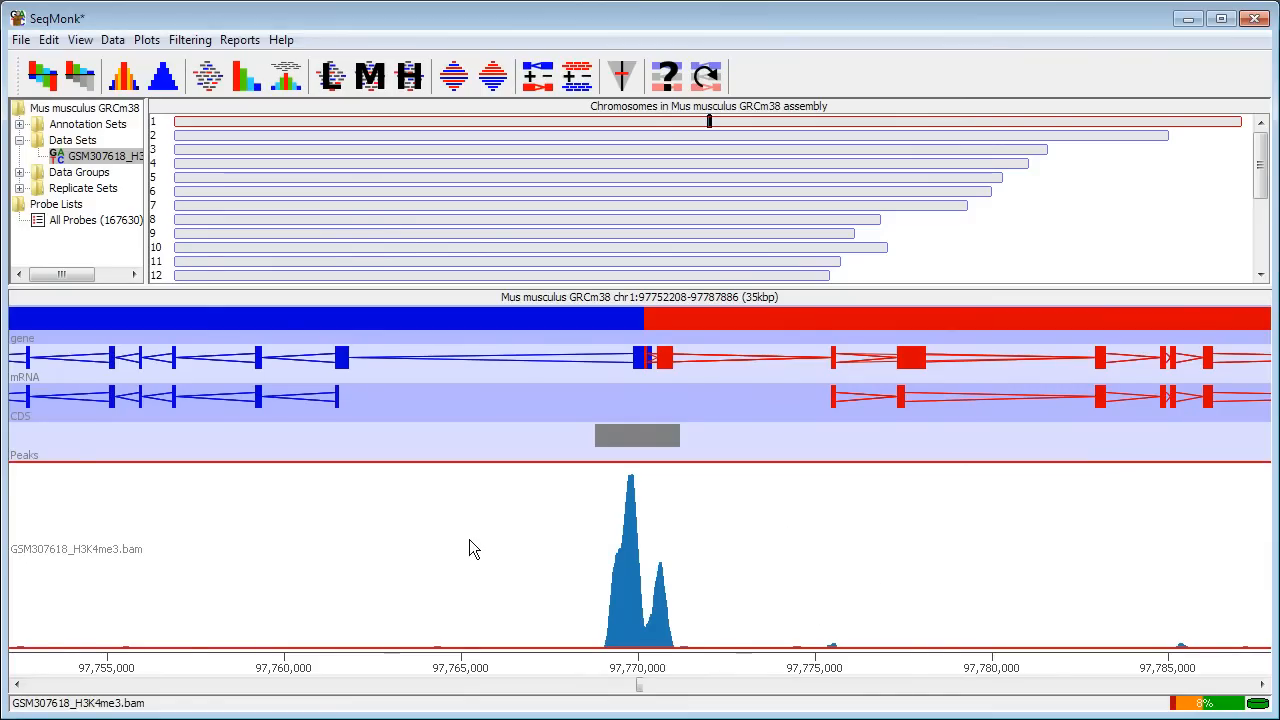
pyautogui.scroll(-3, 469, 540)
pyautogui.scroll(-1, 469, 539)
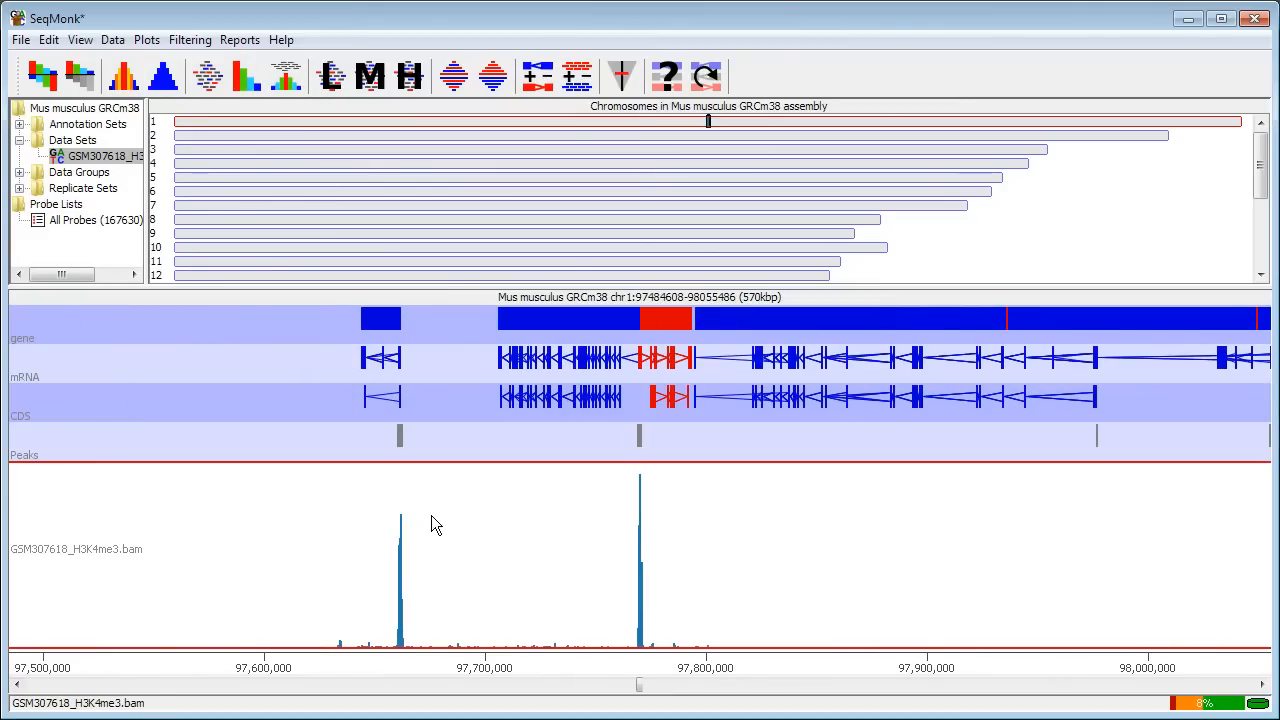
pyautogui.moveTo(398, 437)
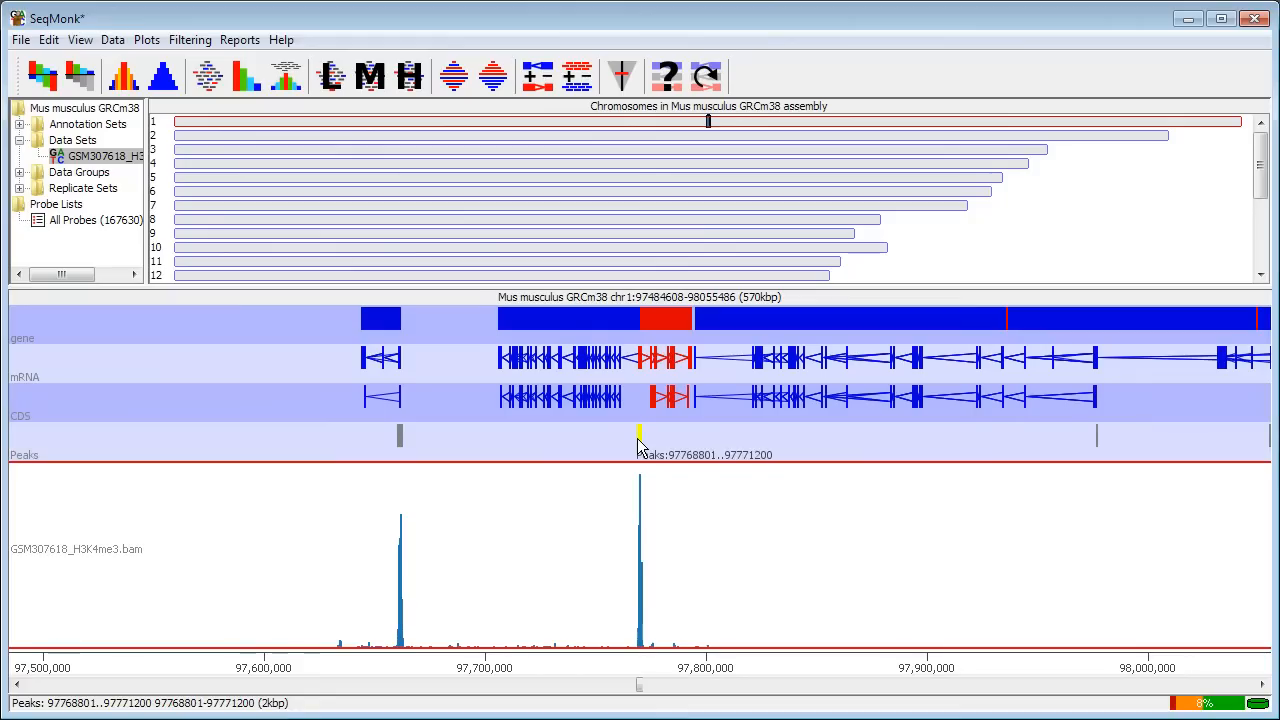
pyautogui.scroll(-2, 588, 520)
pyautogui.moveTo(715, 457); pyautogui.dragTo(823, 458)
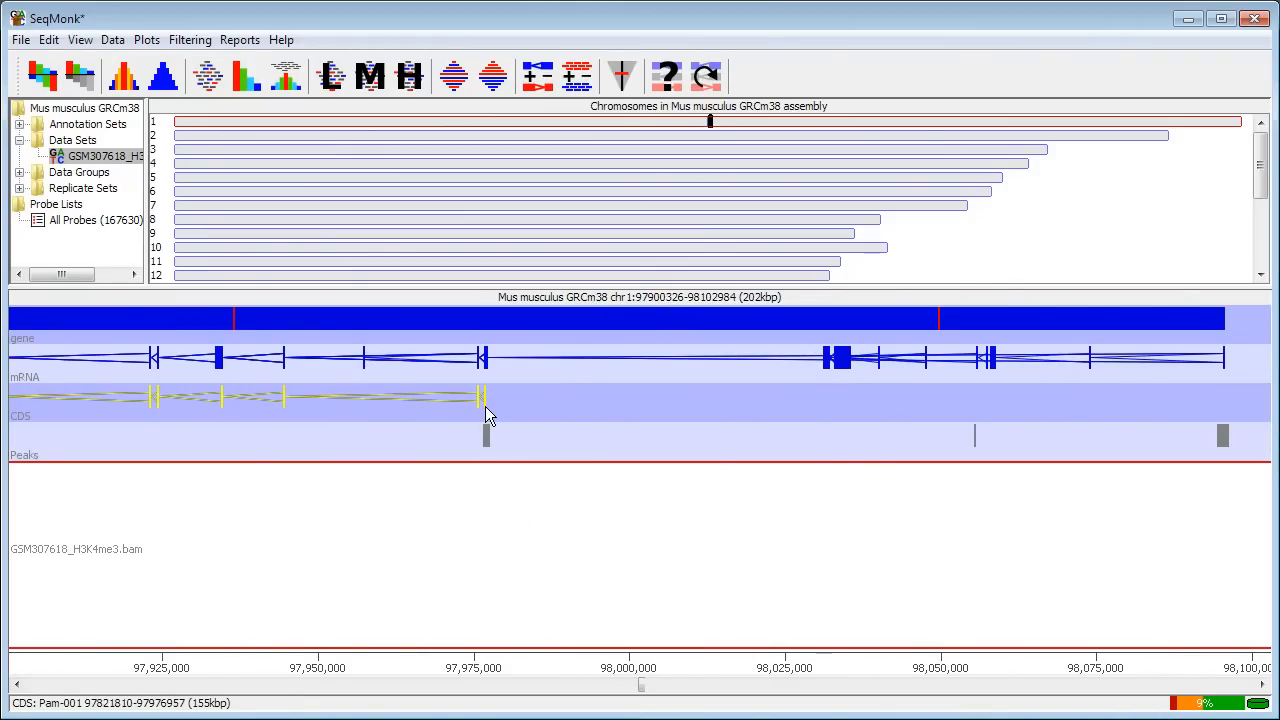
pyautogui.scroll(-2, 491, 544)
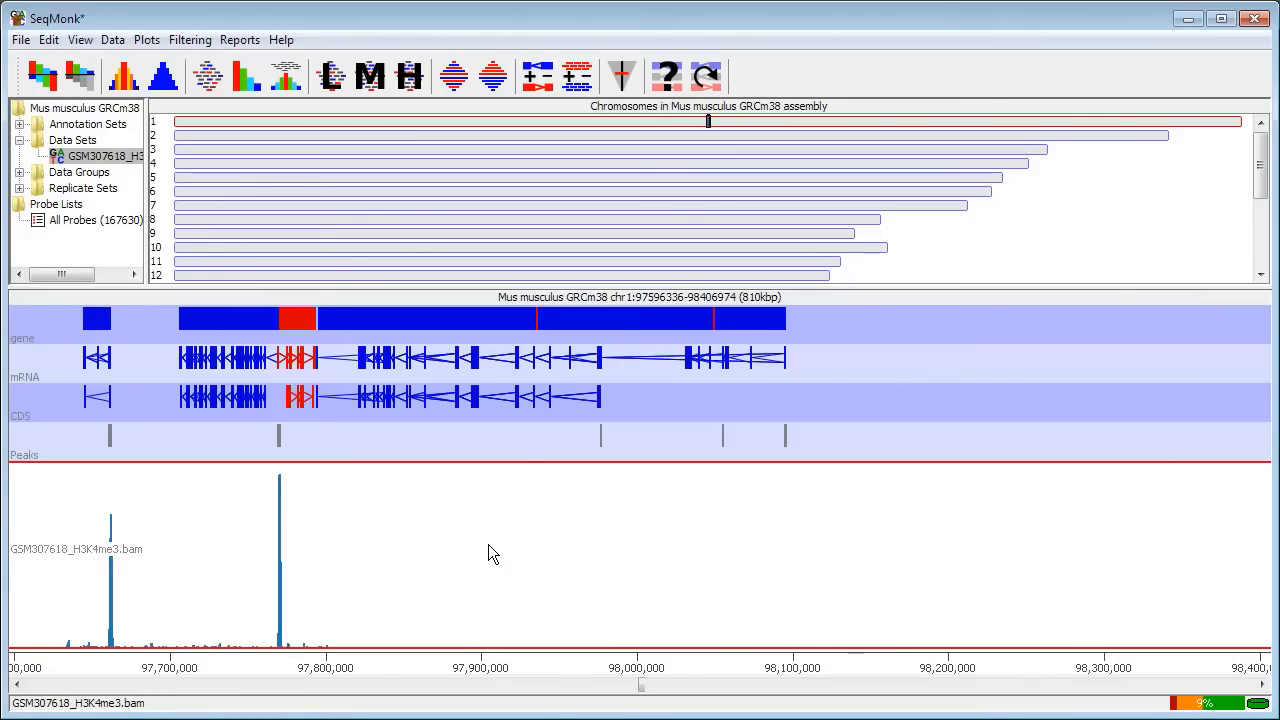
# Set up the Feature Probe Generator around mRNA features, making upstream probes instead of feature probes
pyautogui.click(113, 40)
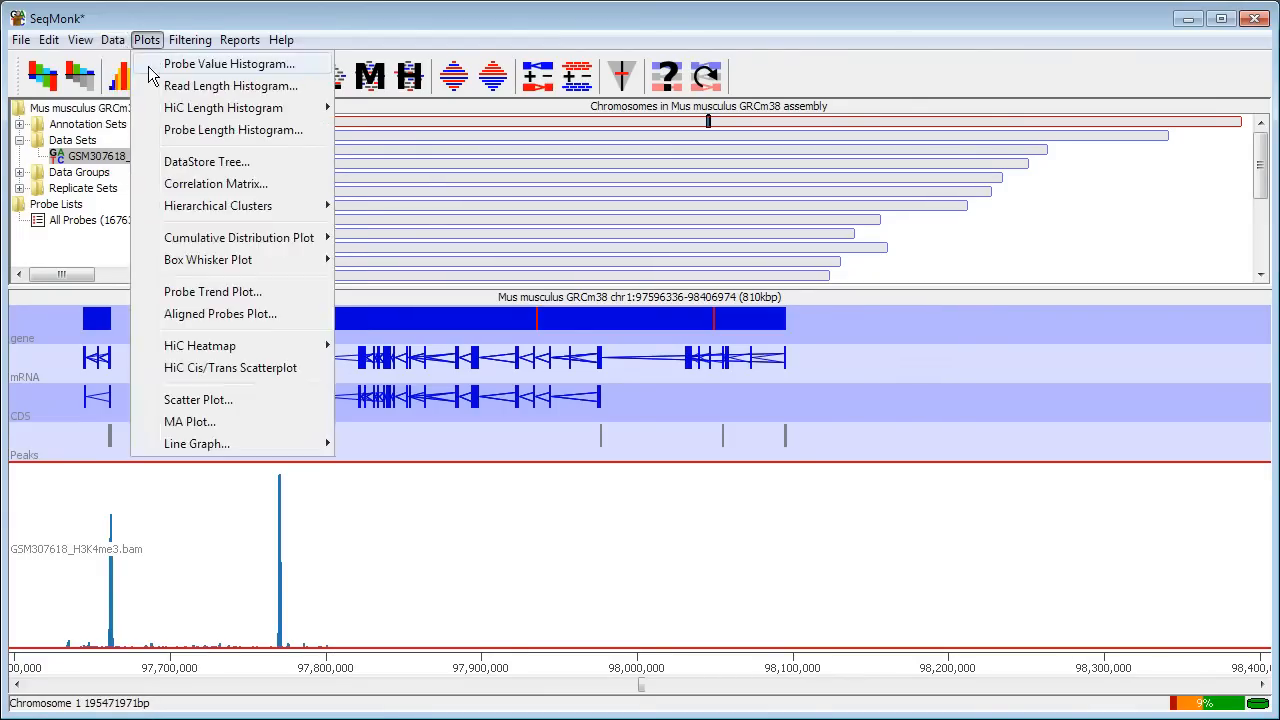
pyautogui.click(150, 64)
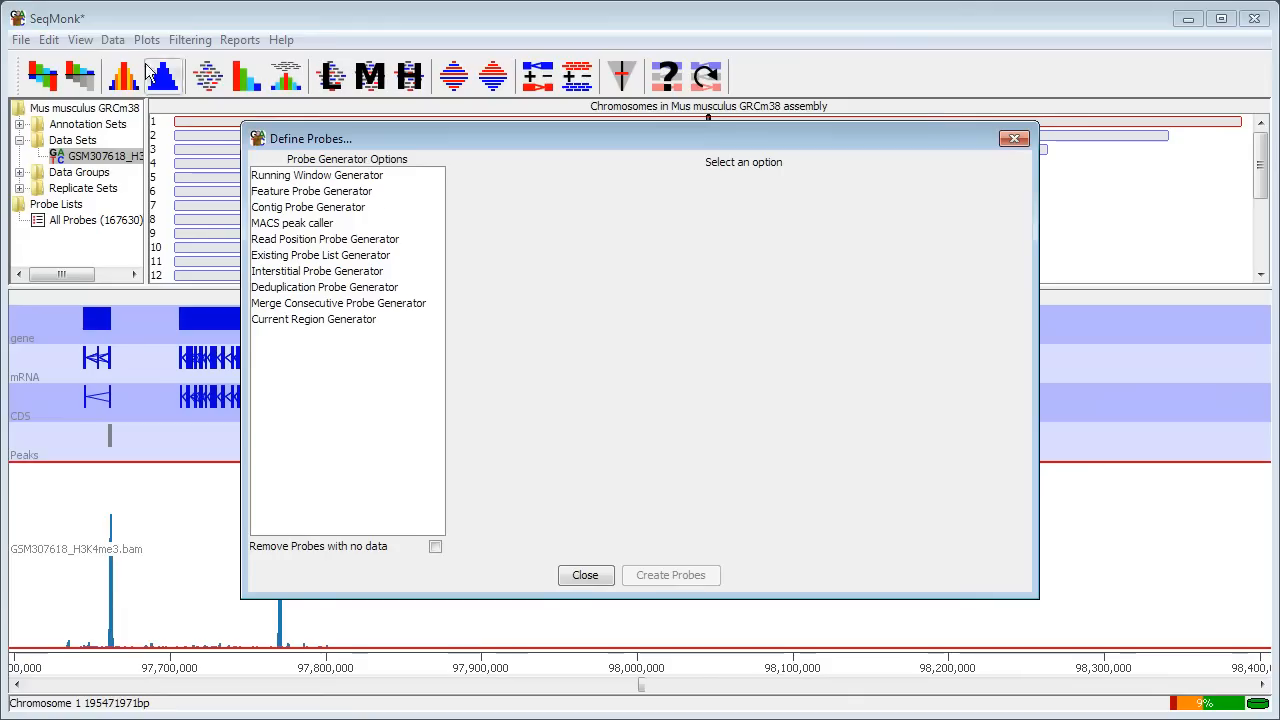
pyautogui.click(294, 192)
pyautogui.click(948, 183)
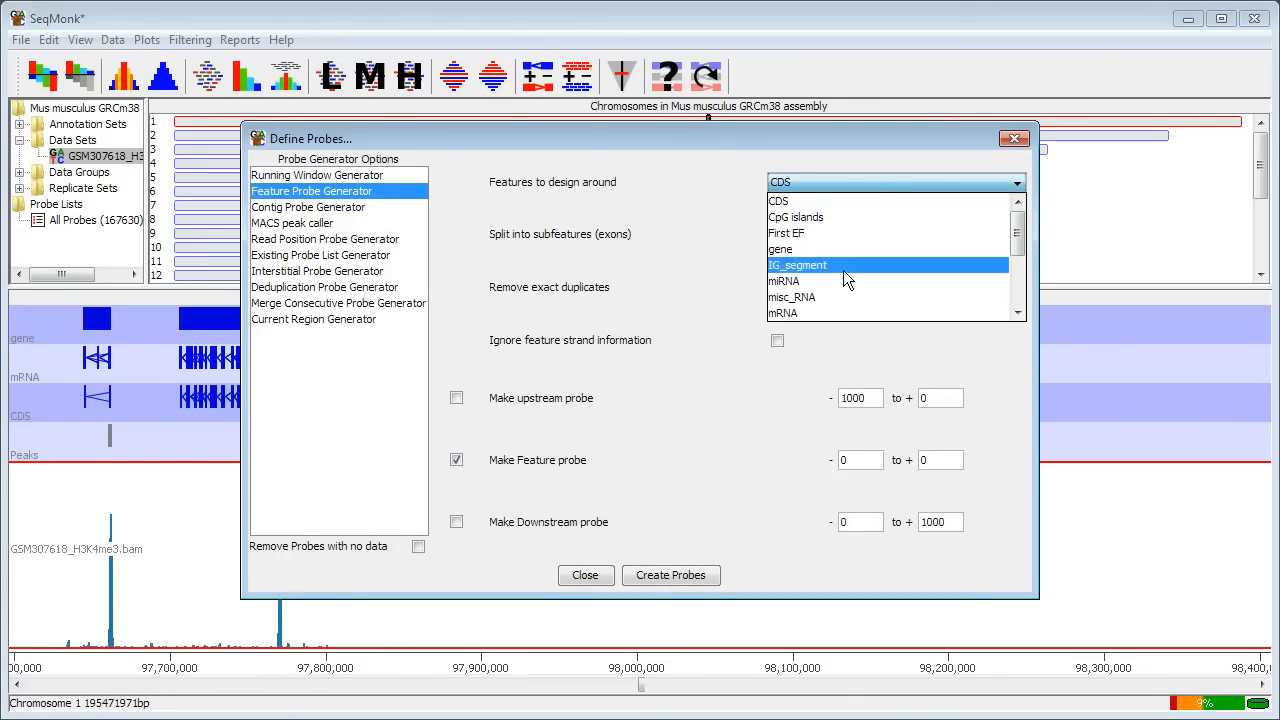
pyautogui.click(817, 308)
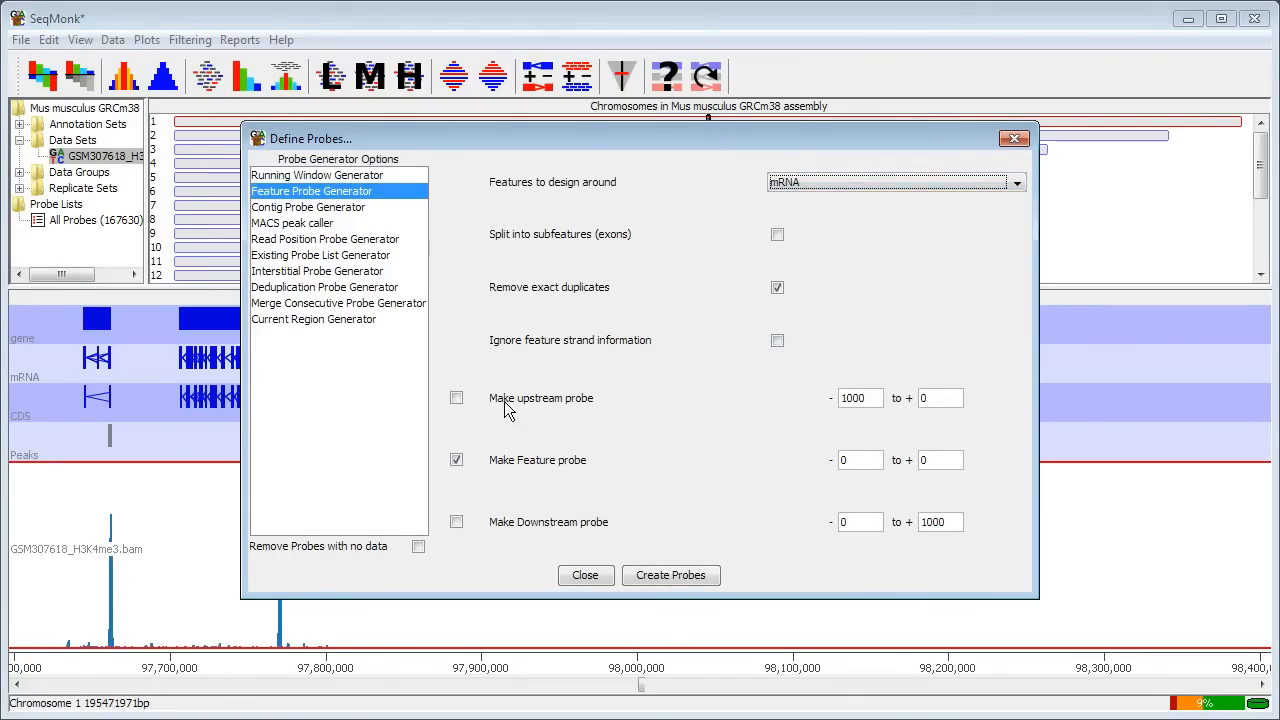
pyautogui.click(456, 460)
pyautogui.click(456, 398)
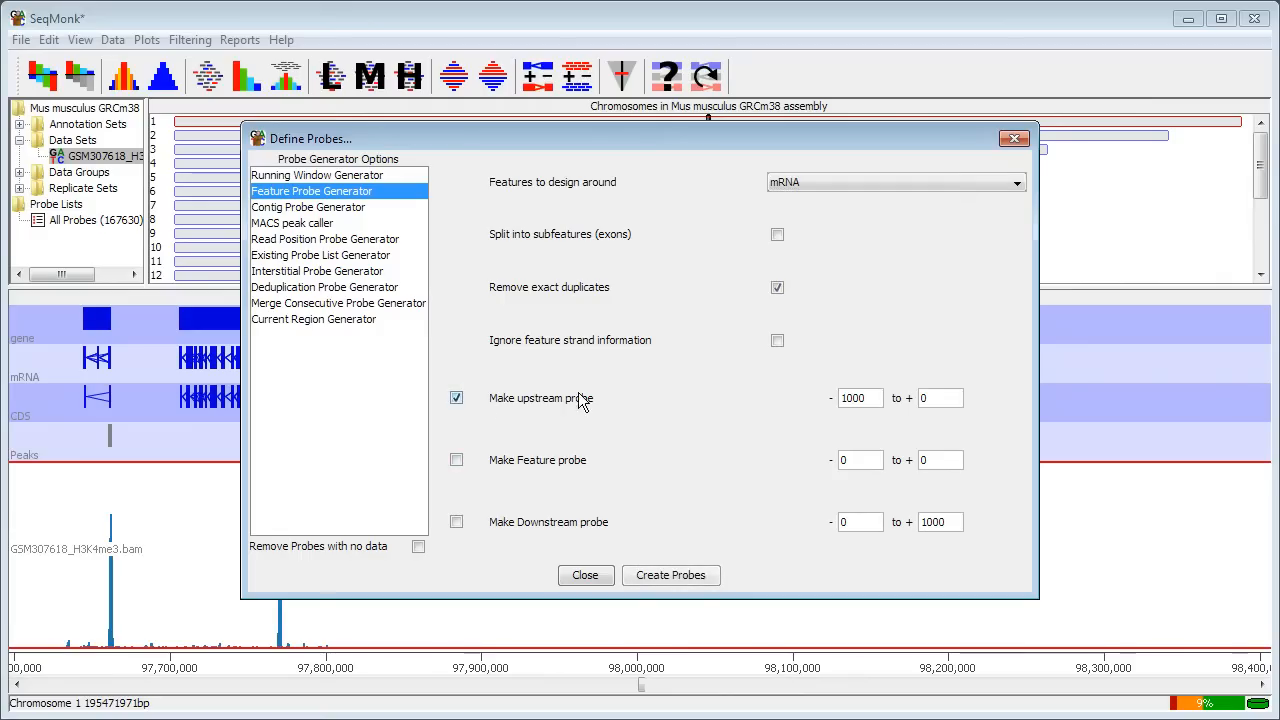
# Set the upstream probe range to -2000 to +2000 and create the probes, replacing the existing probes and quantitations
pyautogui.doubleClick(879, 399)
pyautogui.write('20')
pyautogui.press('BackSpace')
pyautogui.write('200')
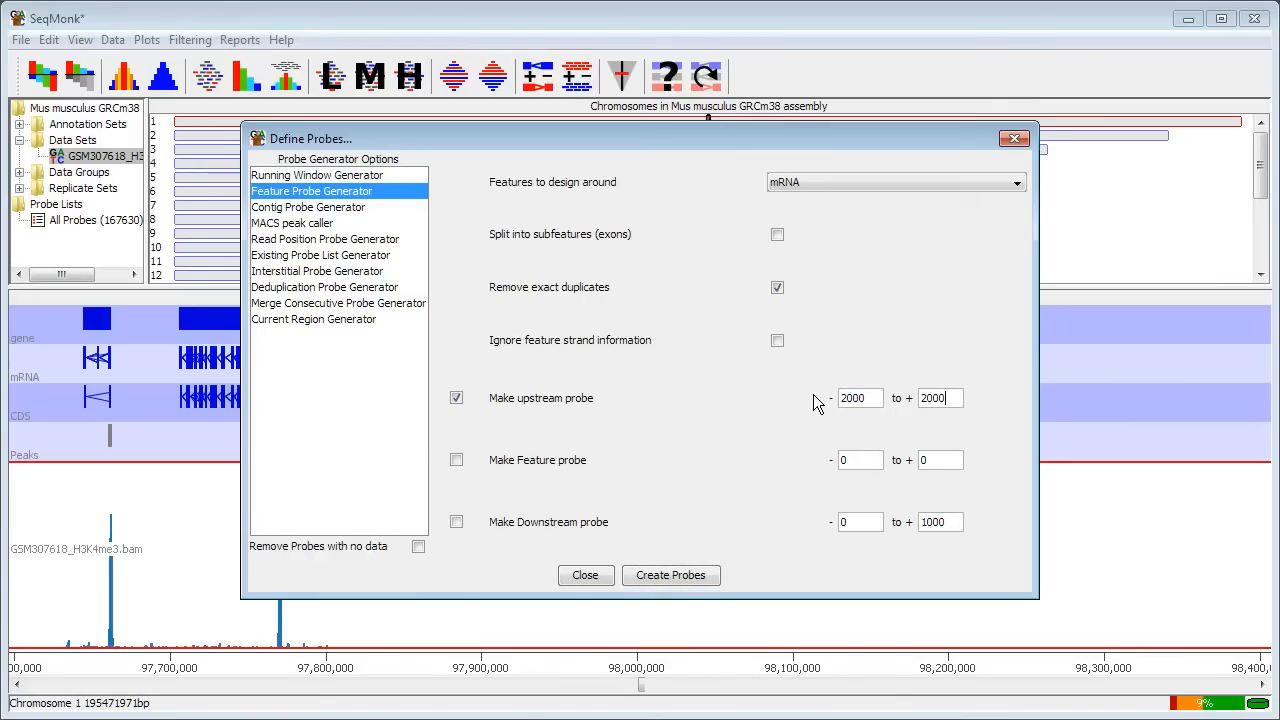
pyautogui.click(690, 580)
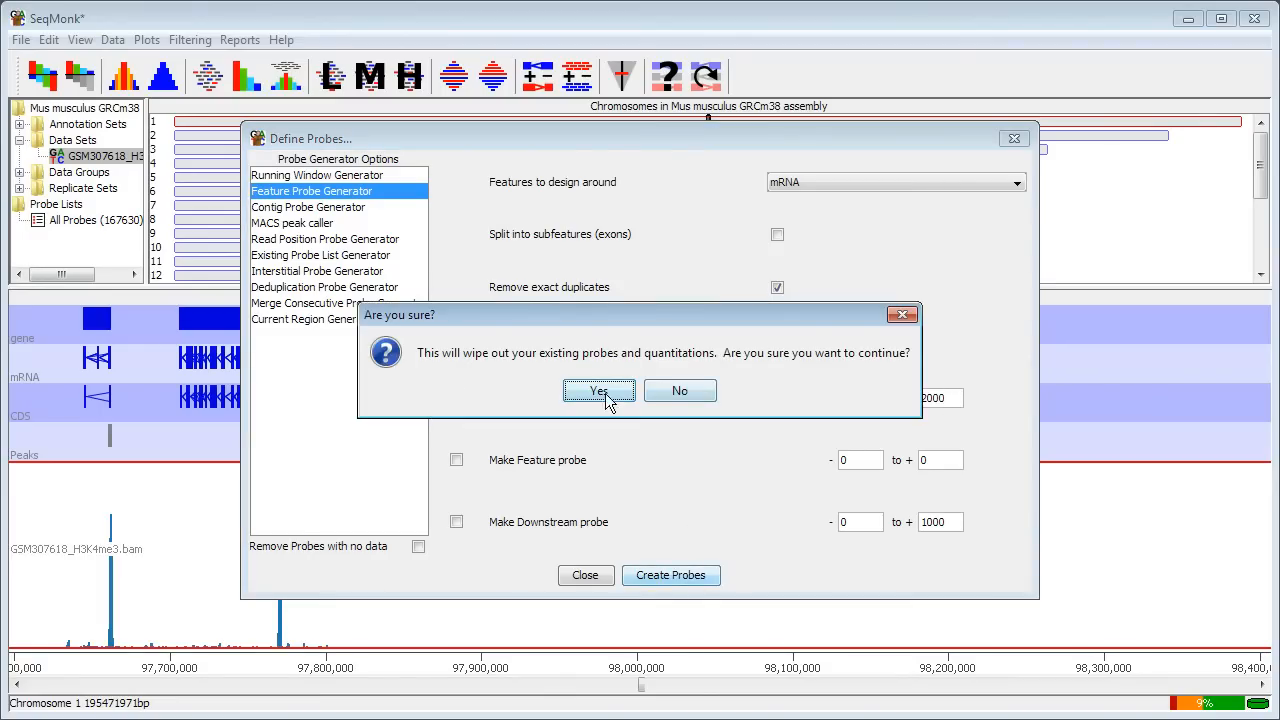
pyautogui.click(603, 391)
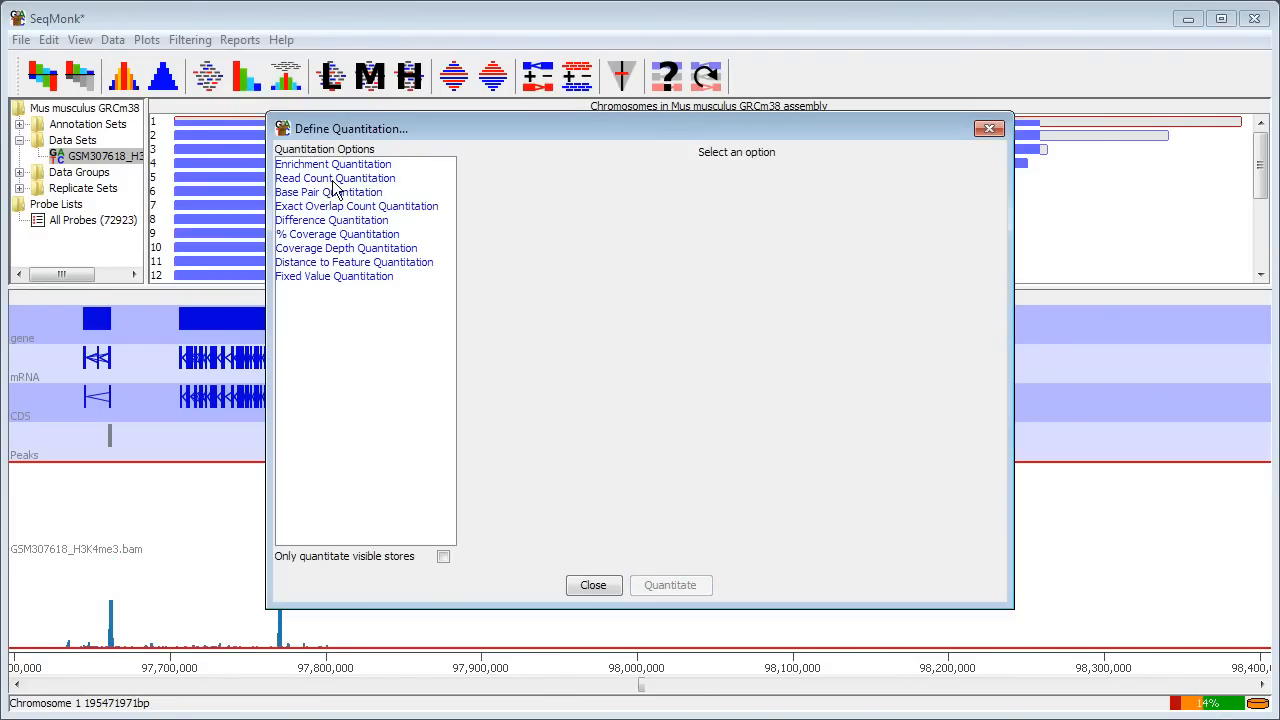
# Quantitate the new upstream mRNA probes with Read Count Quantitation using the default options
pyautogui.click(335, 178)
pyautogui.click(679, 586)
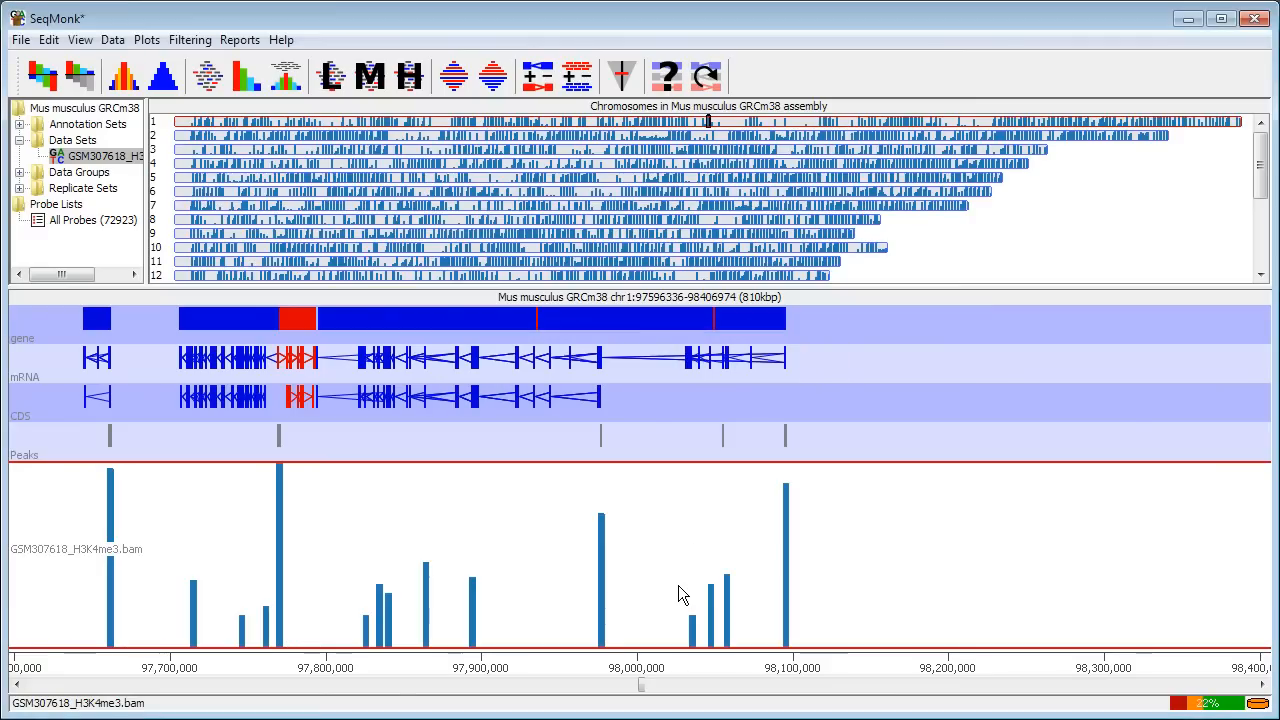
pyautogui.scroll(-1, 497, 531)
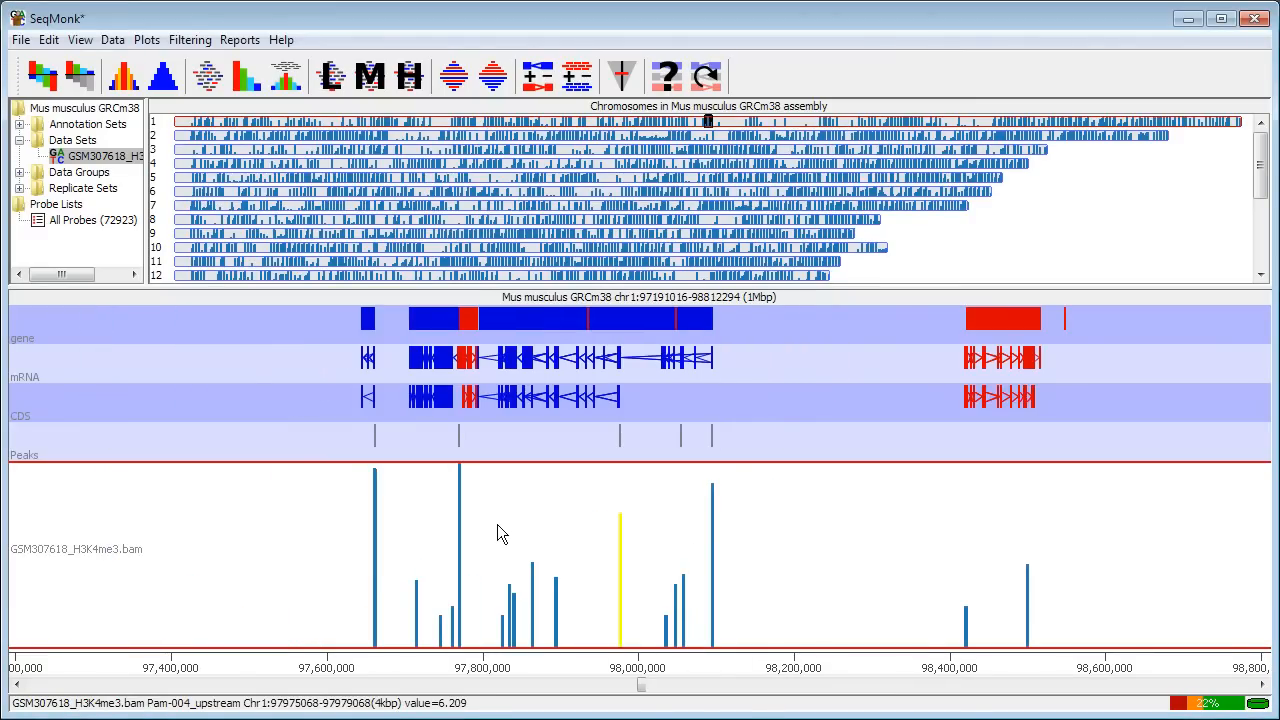
# View the probe value histogram of the GSM307618_H3K4me3.bam data set to examine the distribution of promoter read counts, and close it
pyautogui.rightClick(110, 158)
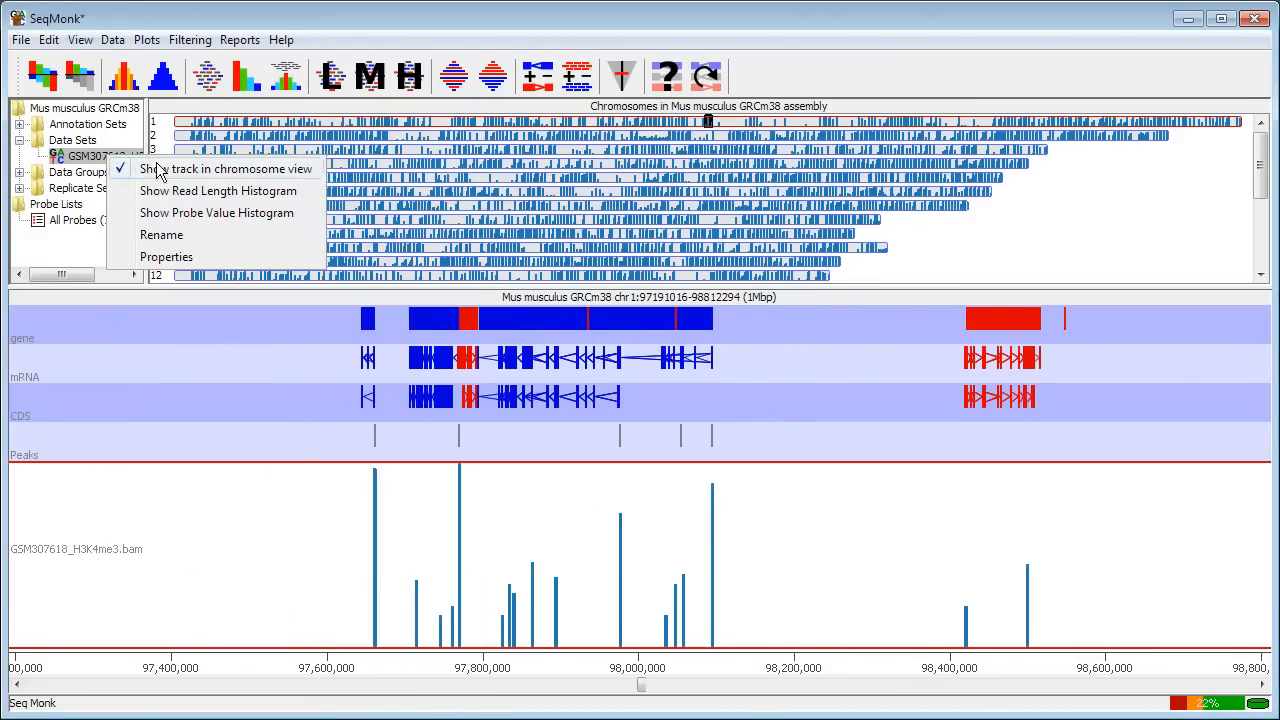
pyautogui.click(216, 213)
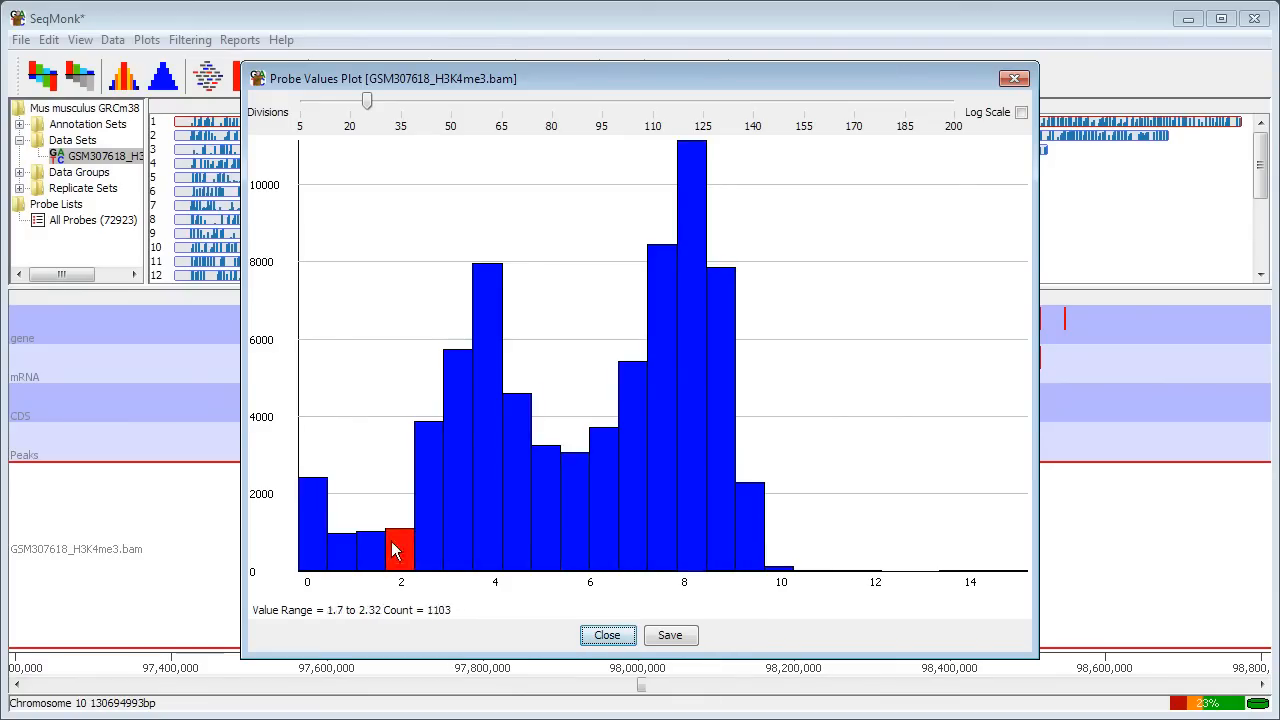
pyautogui.click(608, 636)
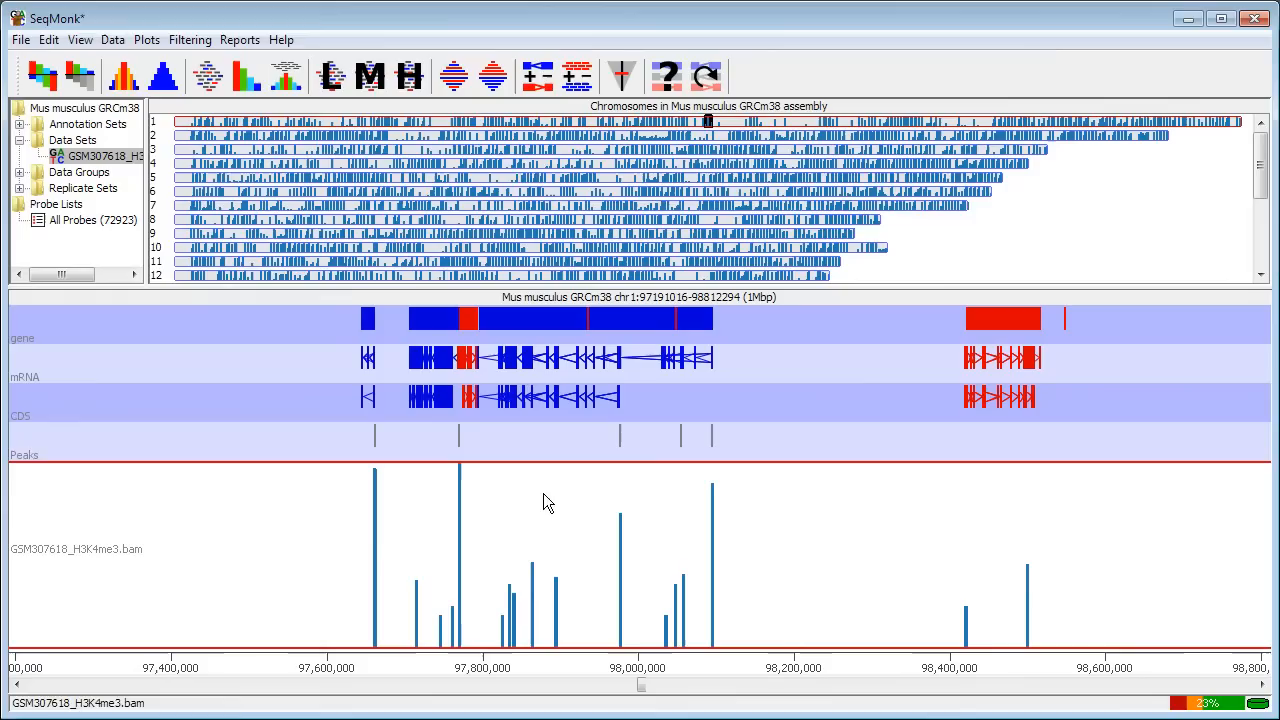
# Generate a Probe Trend Plot for All Probes, examine the read profile across the 4 kb promoter windows in a smaller window, and close it
pyautogui.click(146, 45)
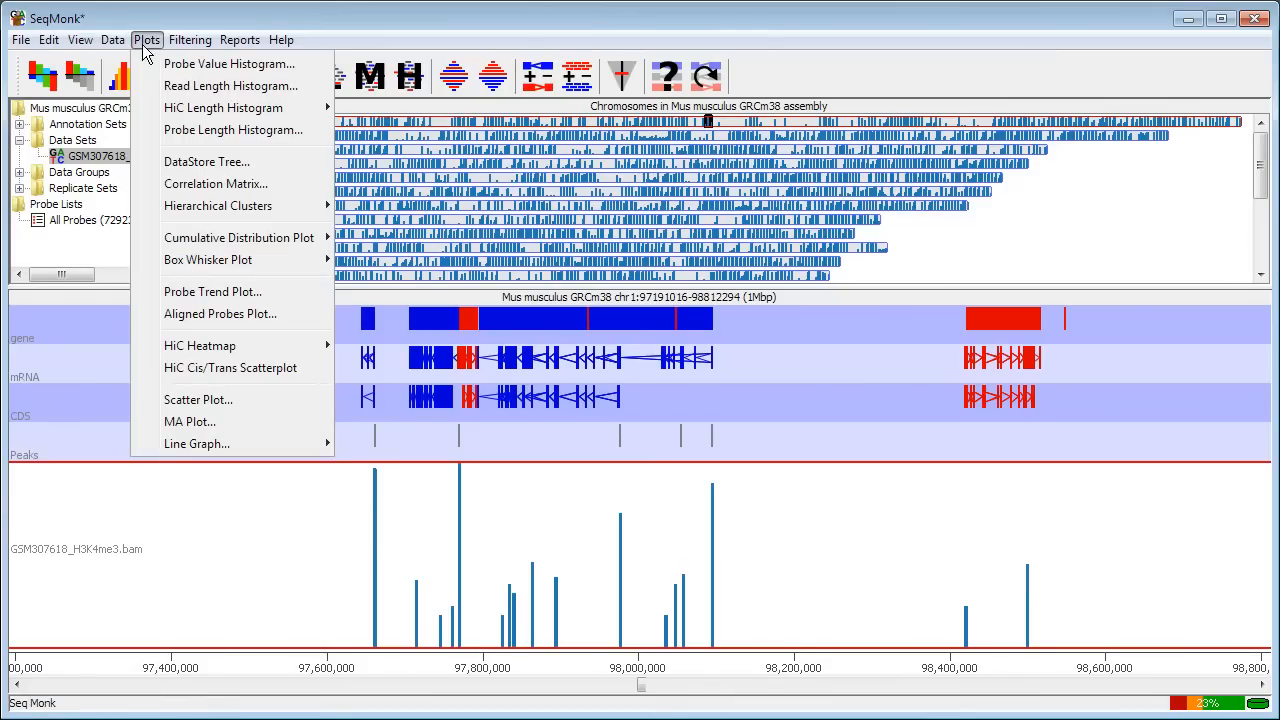
pyautogui.click(203, 292)
pyautogui.click(678, 484)
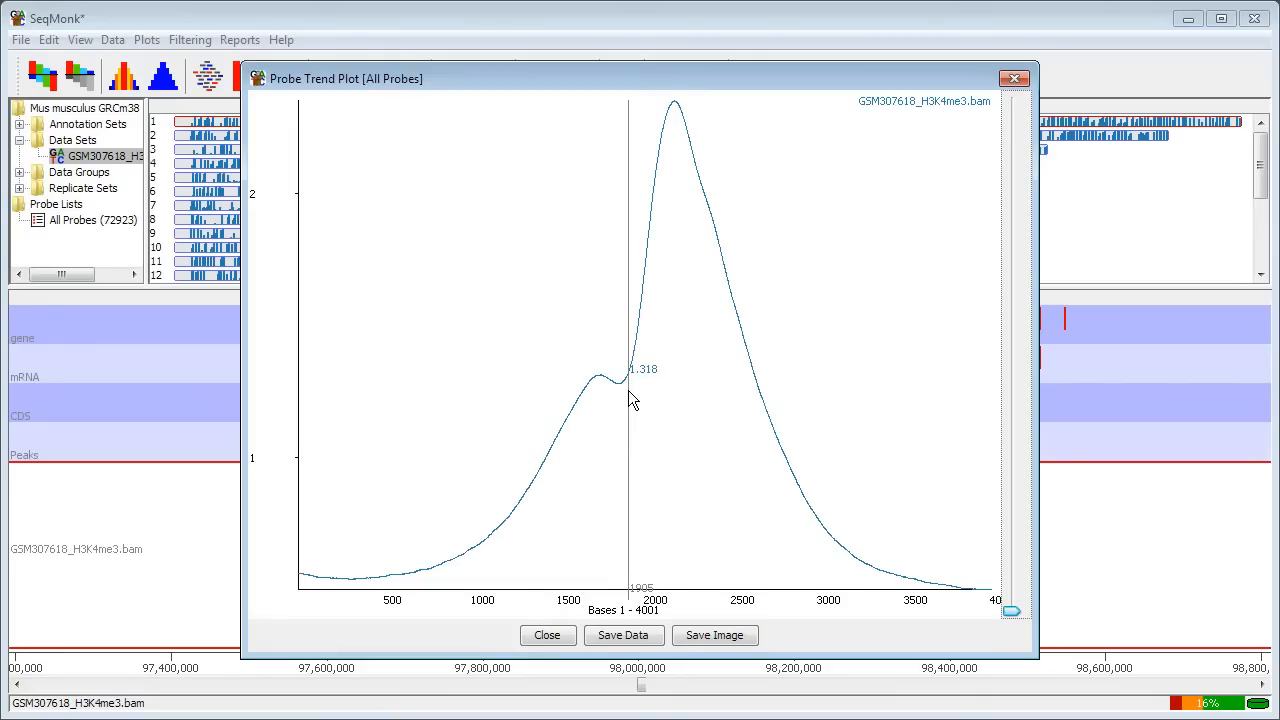
pyautogui.moveTo(640, 75); pyautogui.dragTo(823, 75)
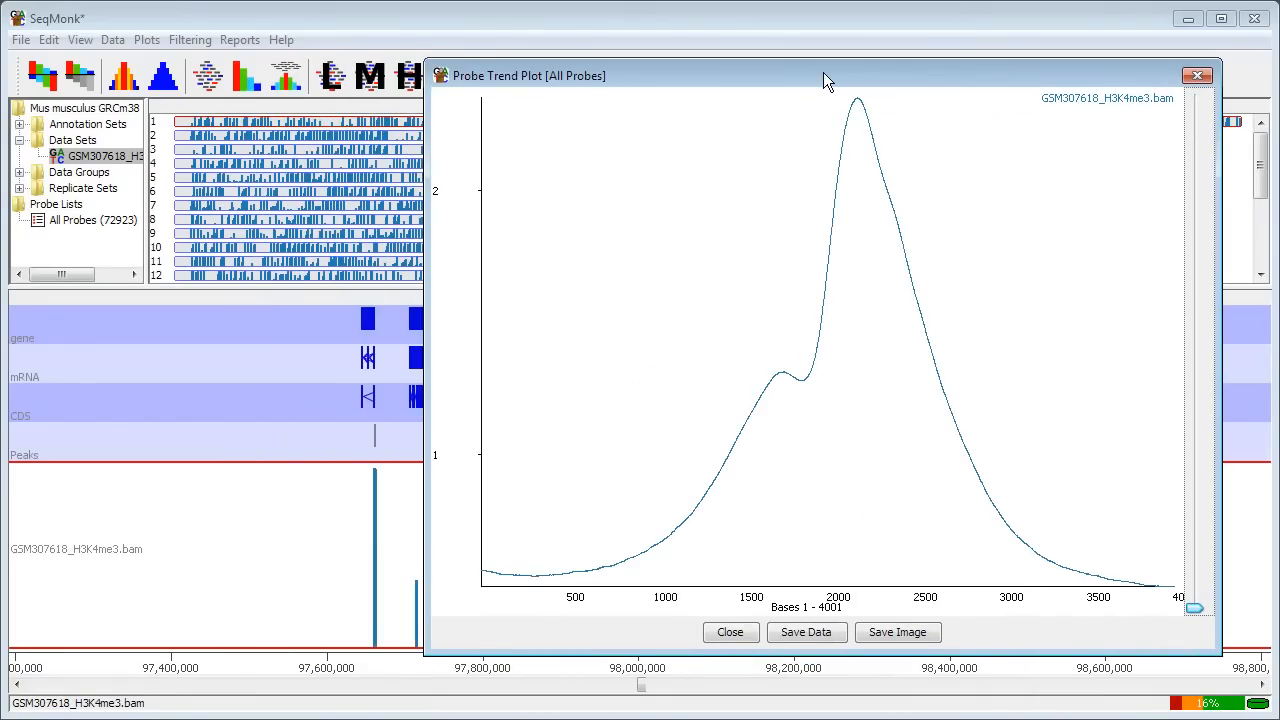
pyautogui.moveTo(1218, 652); pyautogui.dragTo(997, 468)
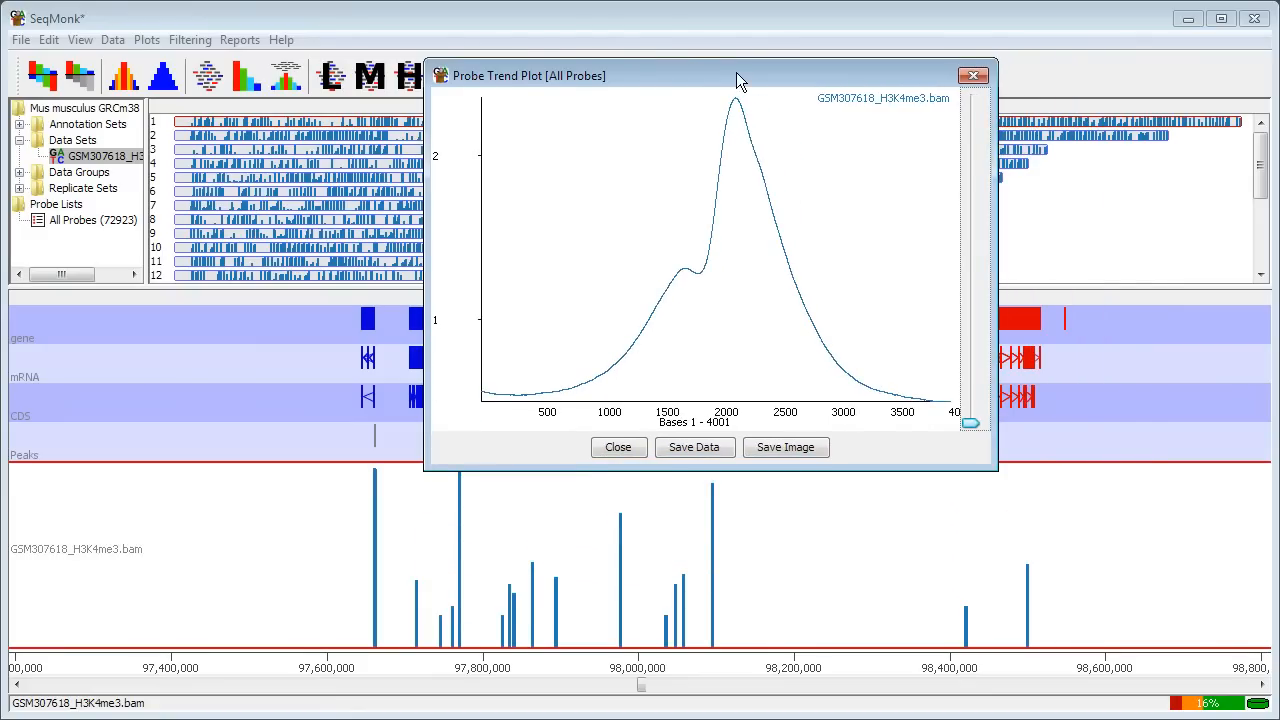
pyautogui.moveTo(737, 80); pyautogui.dragTo(887, 133)
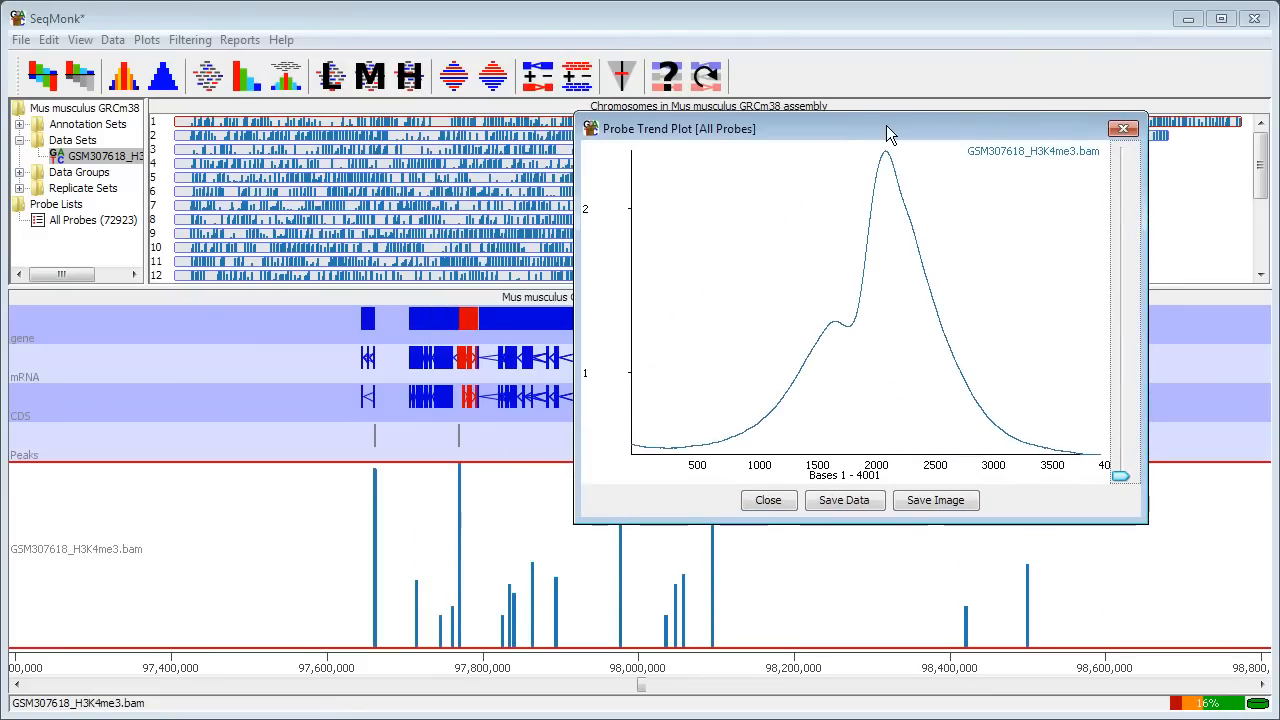
pyautogui.click(768, 500)
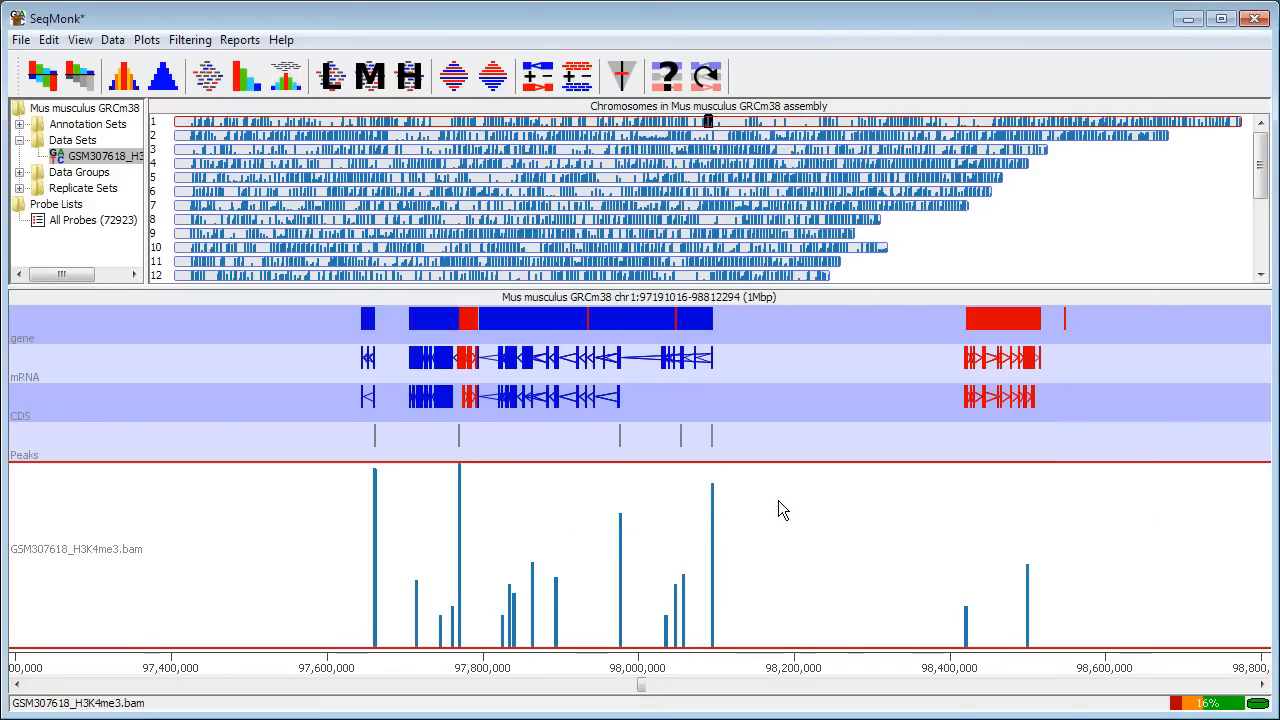
# Generate an Aligned Probes Plot for the H3K4me3 data over All Probes and make its window taller
pyautogui.click(145, 39)
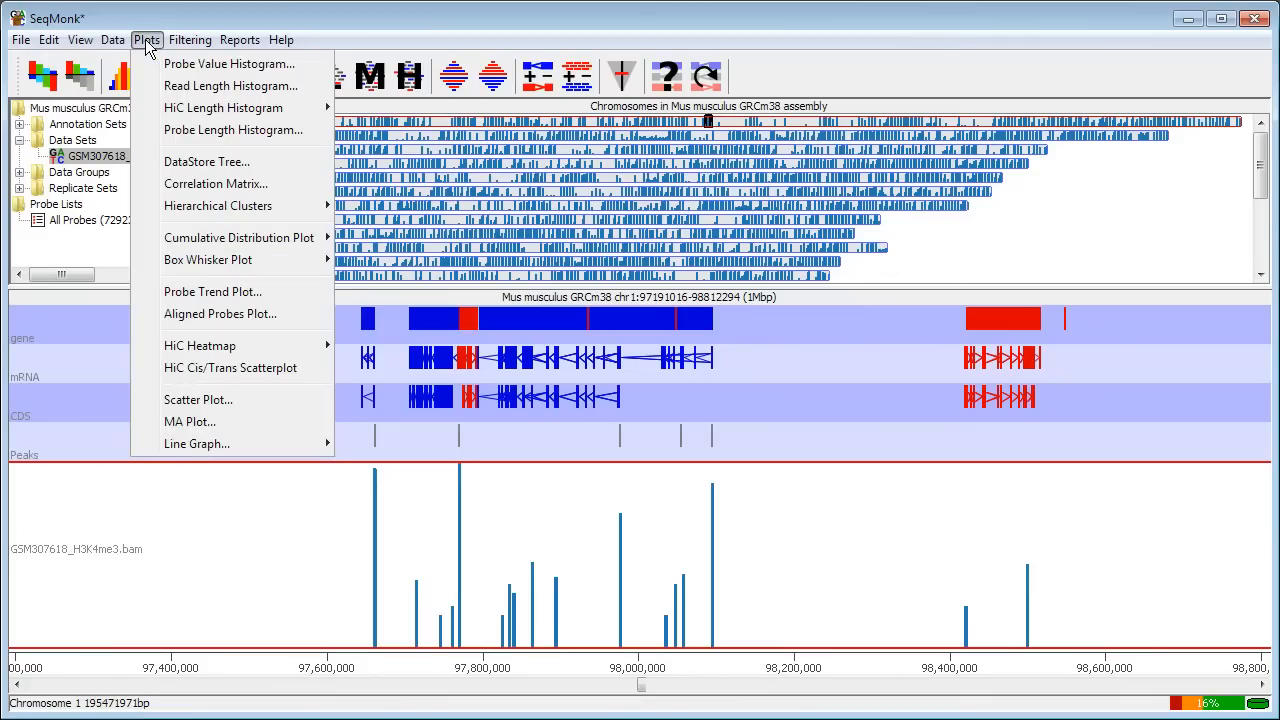
pyautogui.click(213, 314)
pyautogui.click(690, 435)
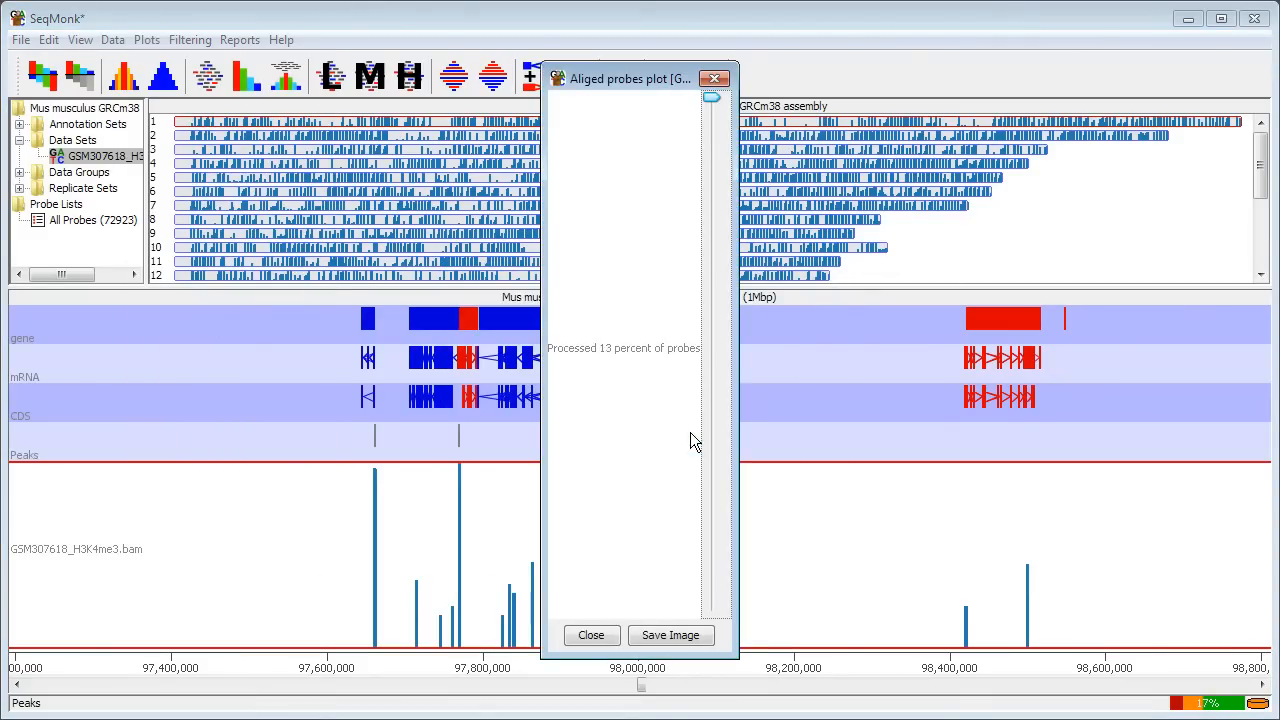
pyautogui.moveTo(670, 85); pyautogui.dragTo(356, 44)
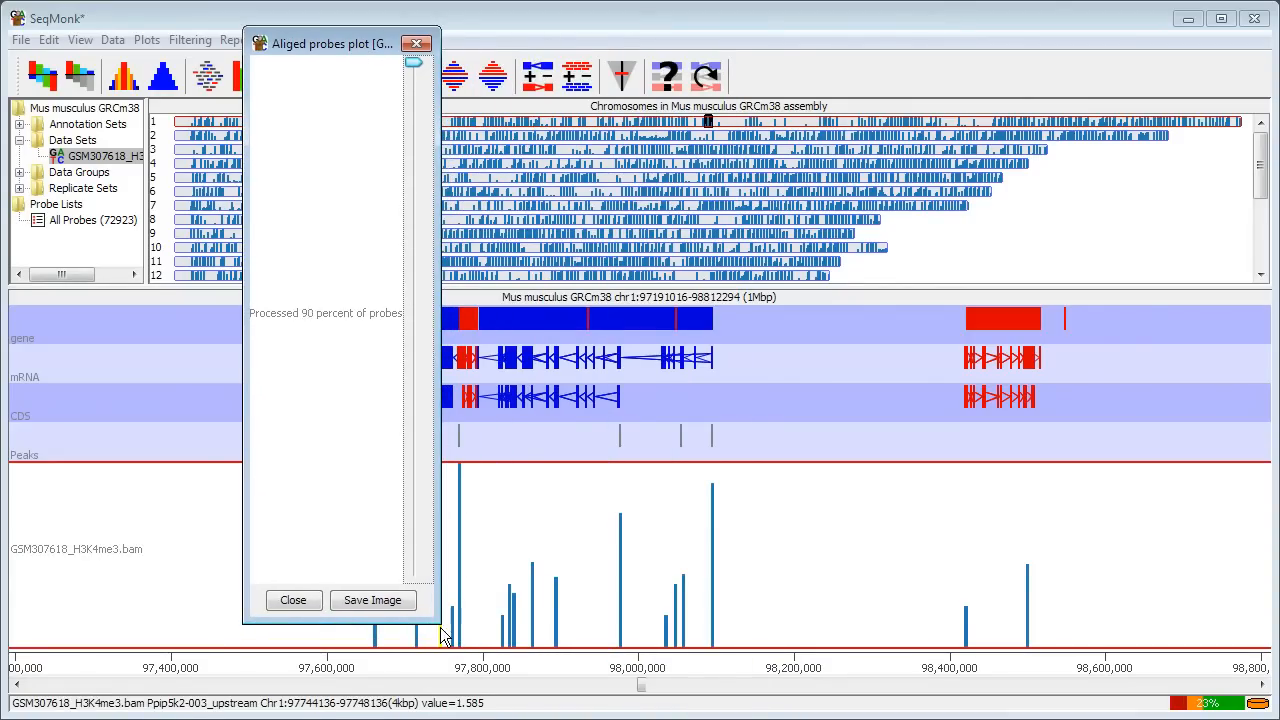
pyautogui.moveTo(436, 624); pyautogui.dragTo(445, 680)
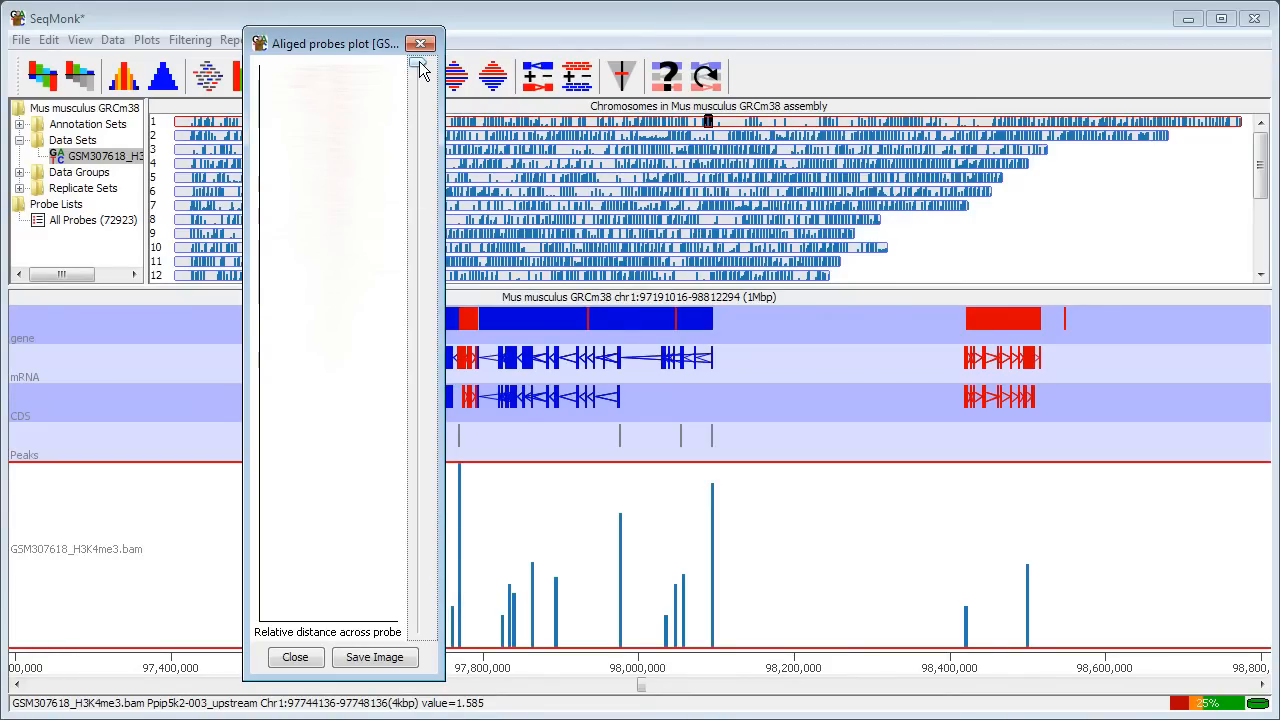
# Adjust the aligned probes plot's colour scale to bring out the signal, examine enrichment around the promoter centres, and close the plot
pyautogui.moveTo(420, 65)
pyautogui.mouseDown()
pyautogui.moveTo(417, 610)
pyautogui.moveTo(418, 598)
pyautogui.mouseUp()
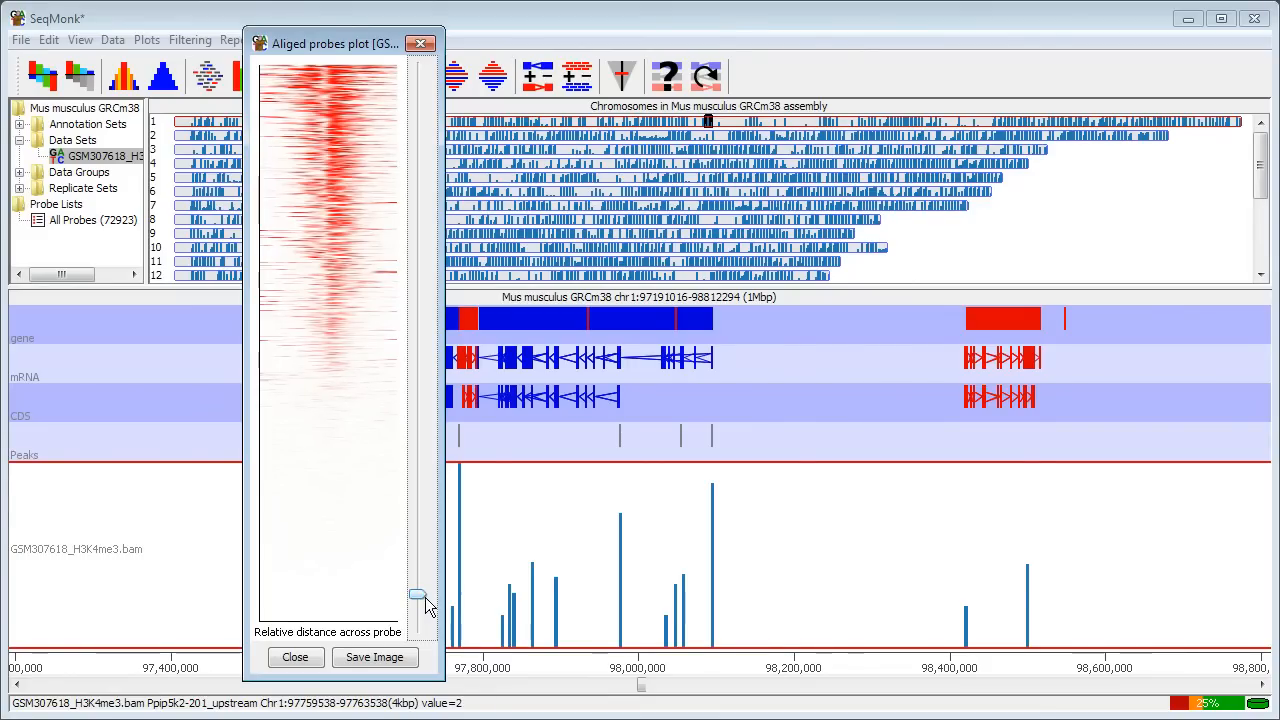
pyautogui.moveTo(418, 600); pyautogui.dragTo(417, 609)
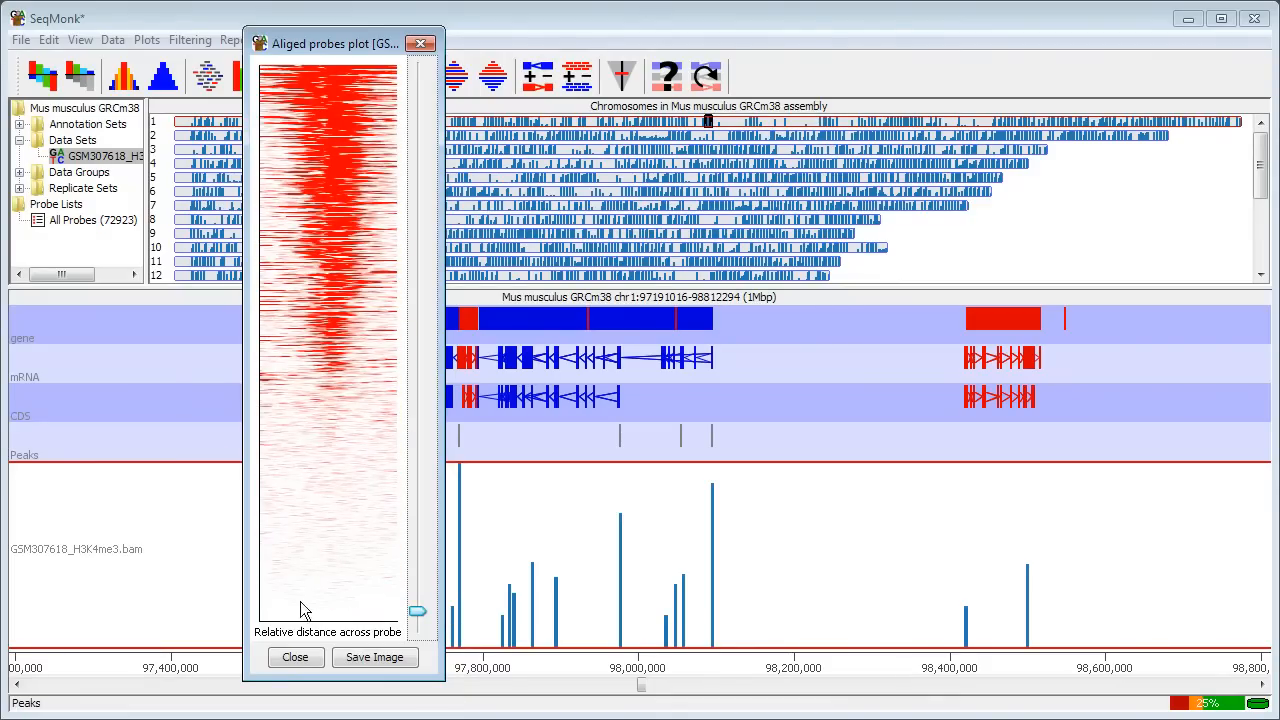
pyautogui.moveTo(418, 612); pyautogui.dragTo(418, 598)
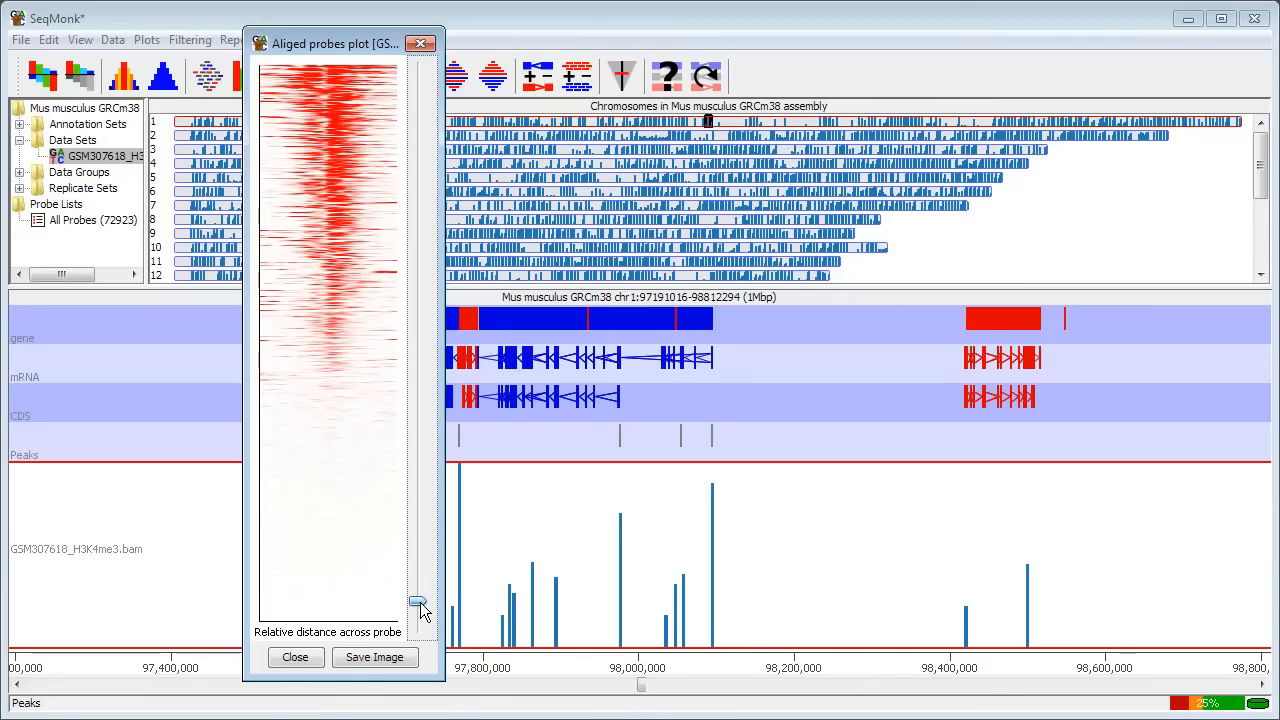
pyautogui.moveTo(375, 45); pyautogui.dragTo(866, 47)
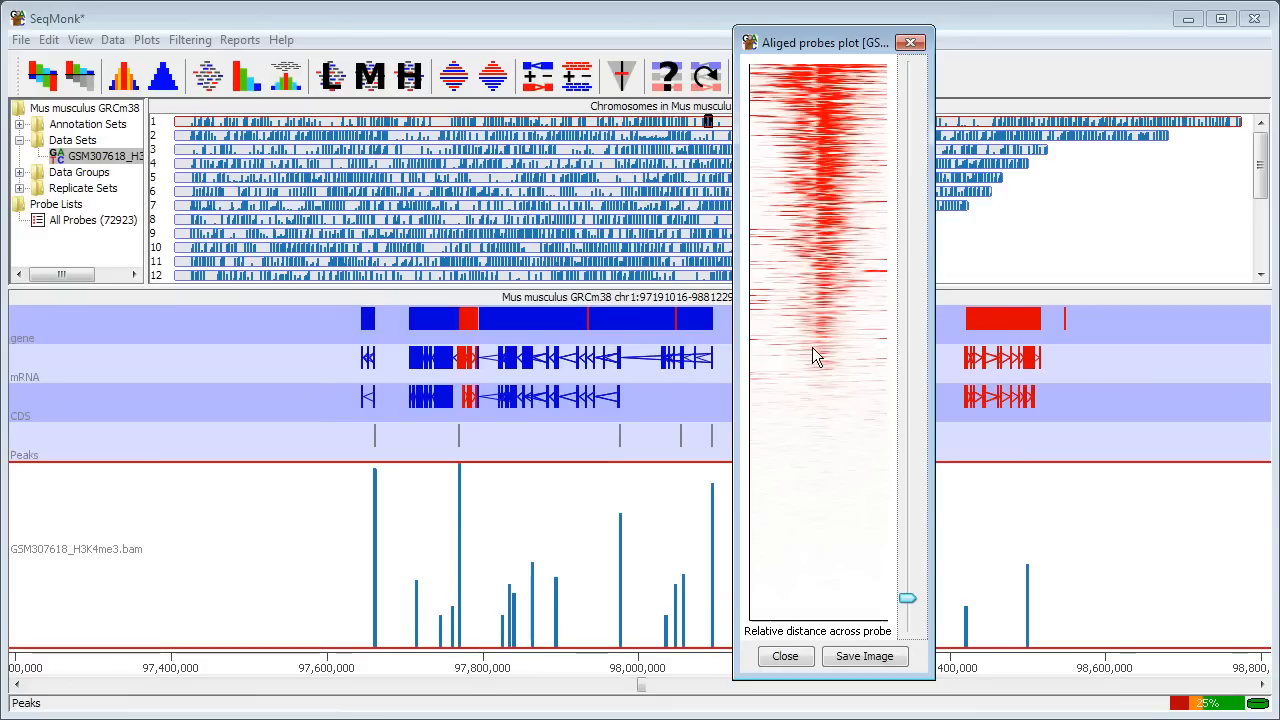
pyautogui.click(908, 43)
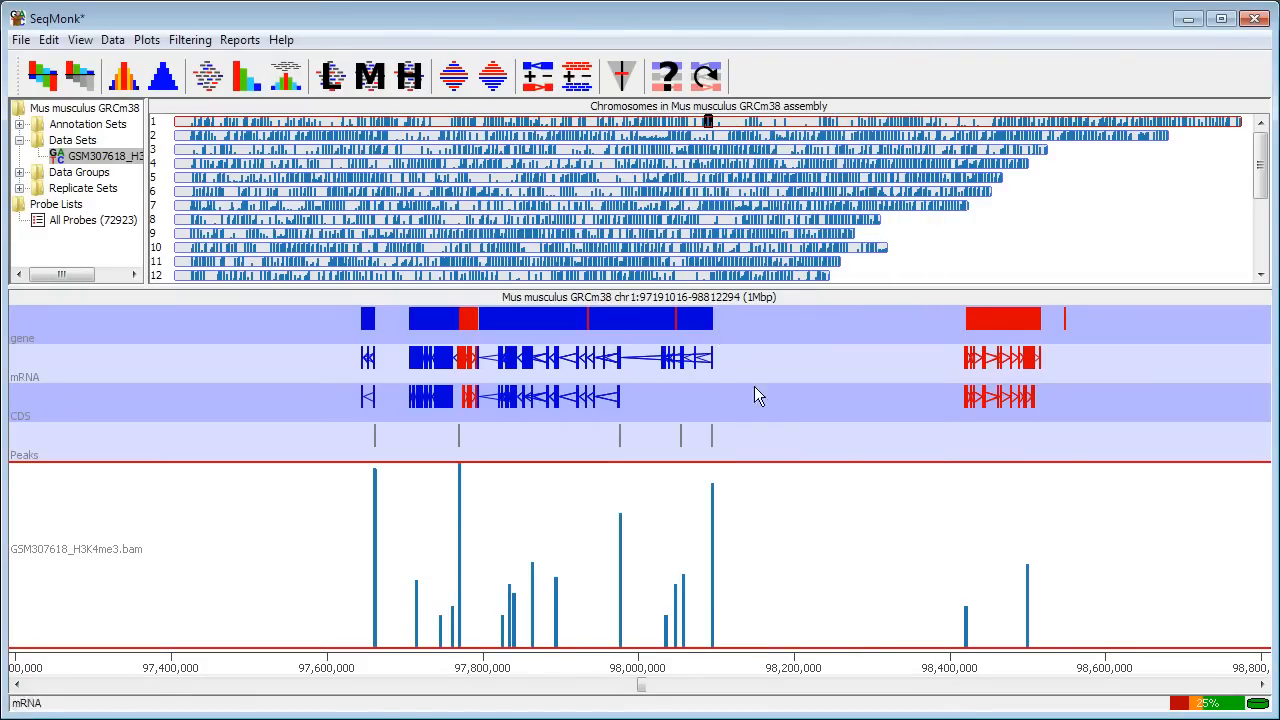